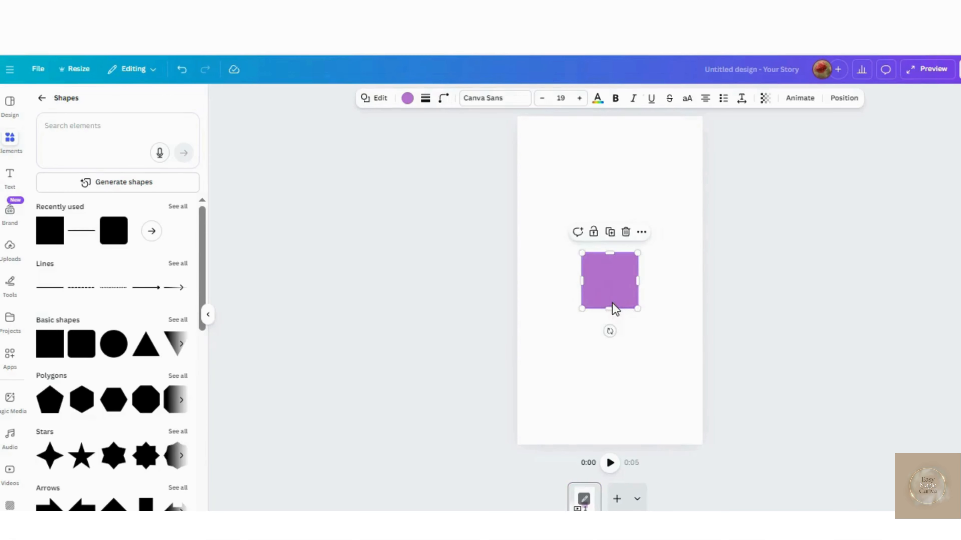
- Enlarge the purple square until it covers the whole story page
drag(612, 308, 726, 449)
drag(721, 412, 703, 412)
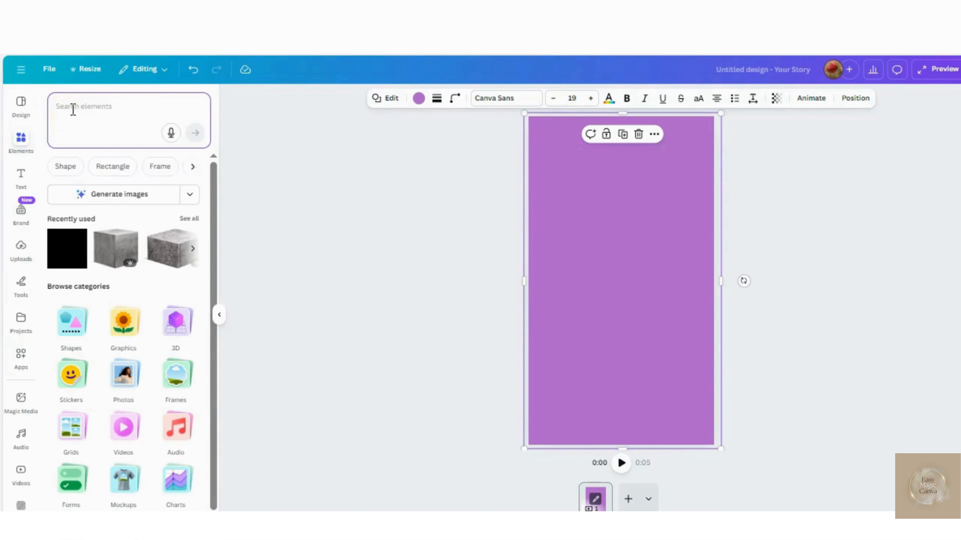
- Search the elements for "stone square podium" and show all of the photo results
click(73, 110)
text(stone)
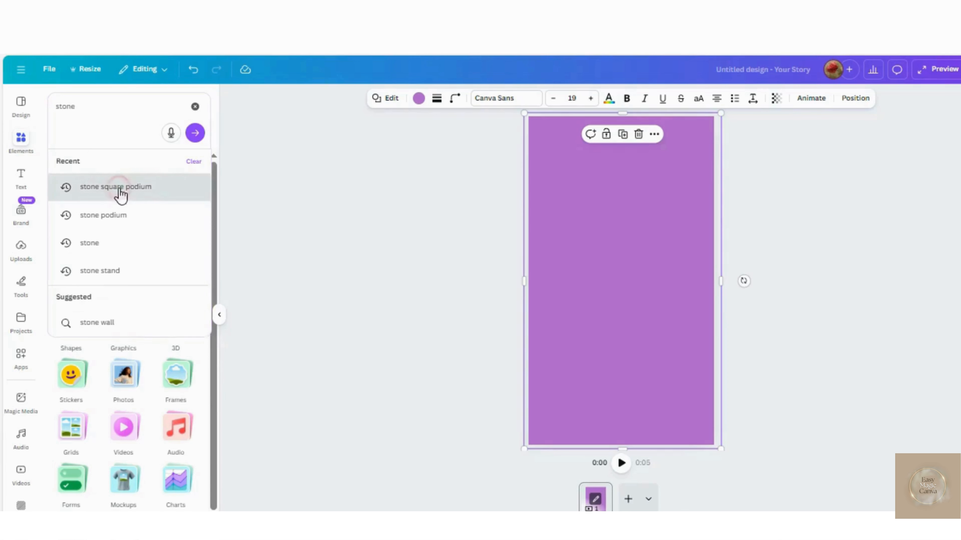
click(118, 187)
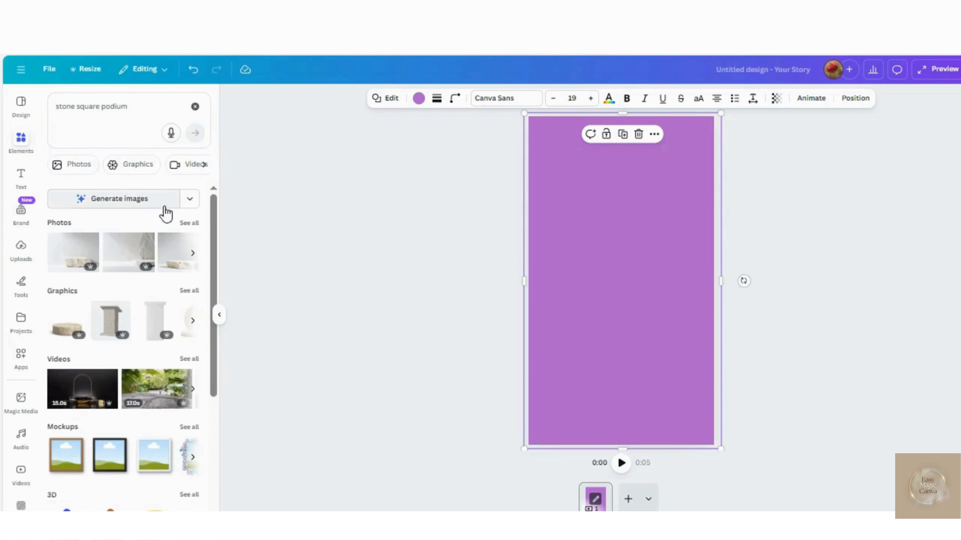
click(192, 223)
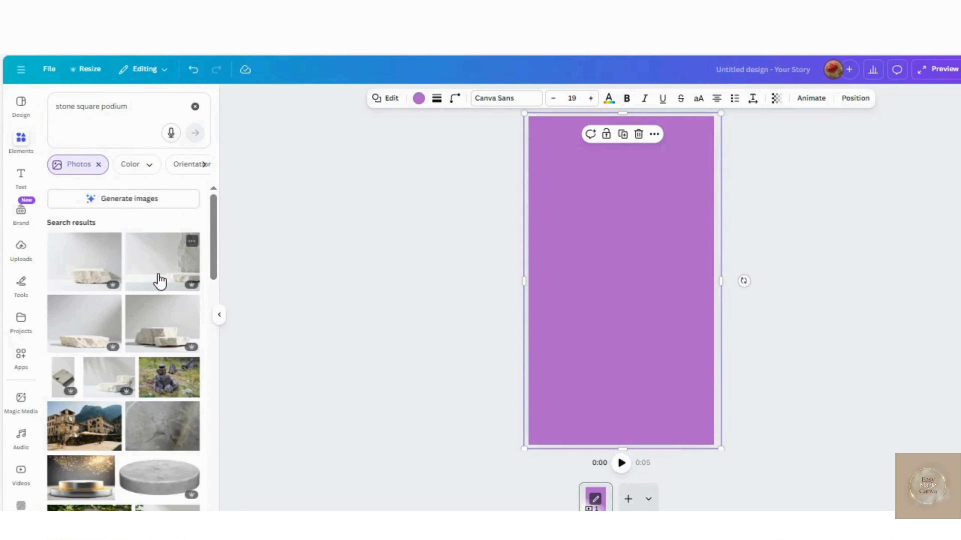
- Find the beige rock podium cutout among the photo results and show more images like it
scroll(160, 281, down, 10)
scroll(160, 280, down, 10)
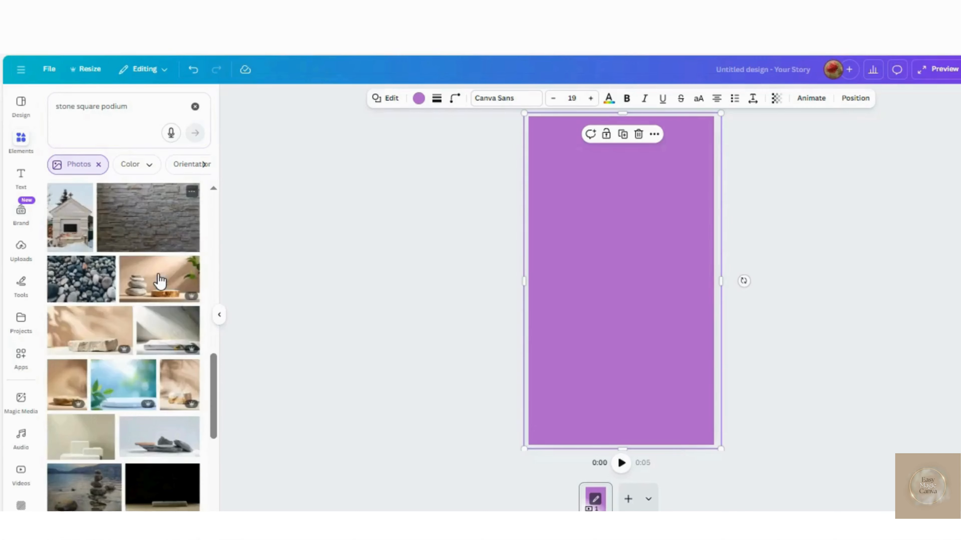
scroll(161, 281, down, 10)
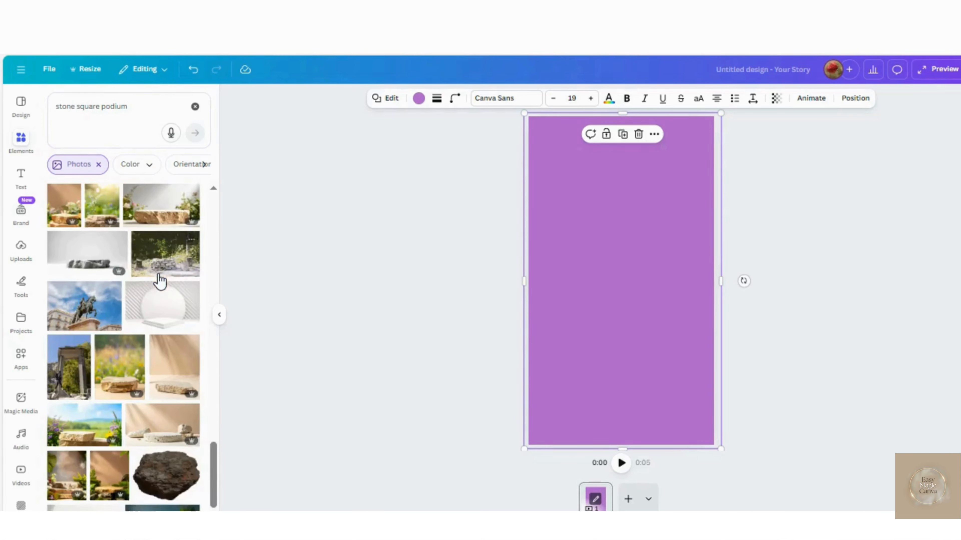
scroll(160, 281, down, 10)
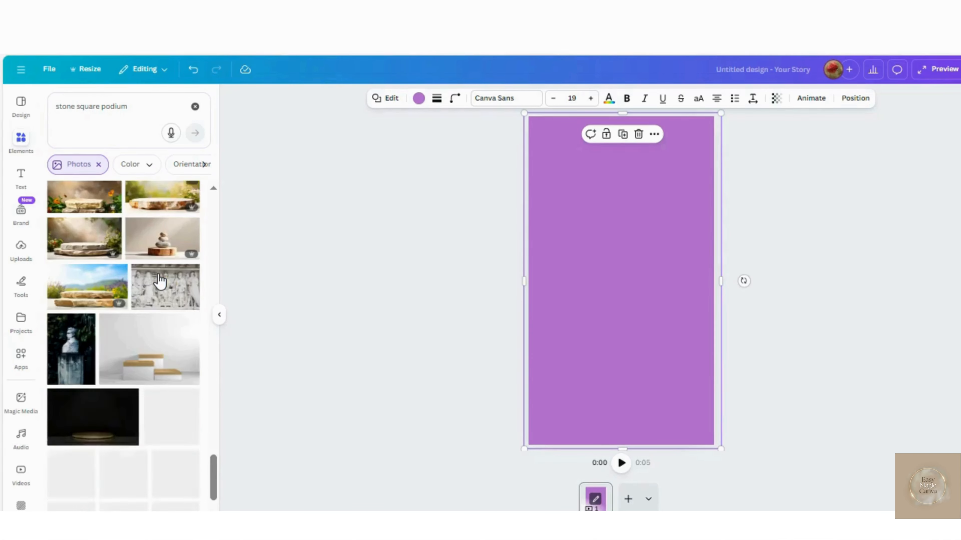
scroll(160, 281, down, 10)
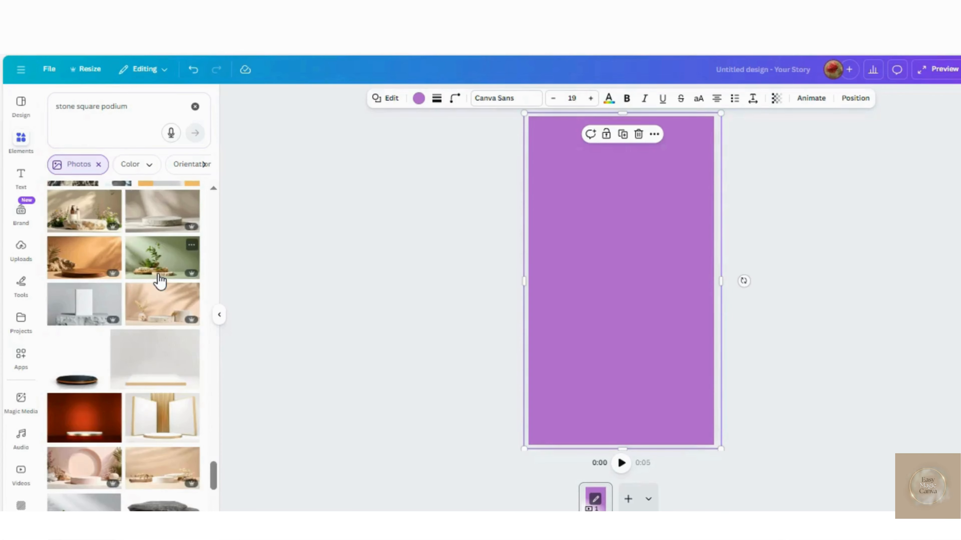
scroll(160, 280, down, 10)
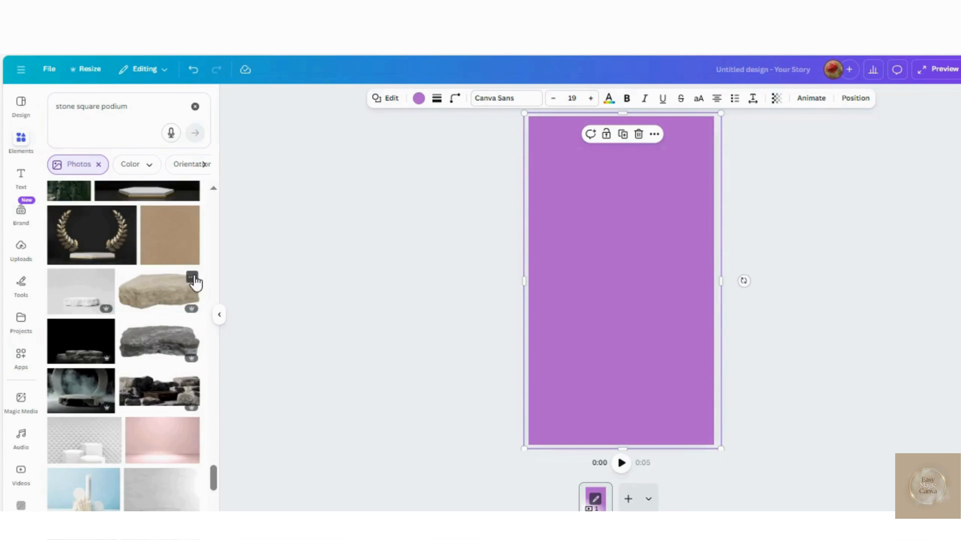
click(192, 278)
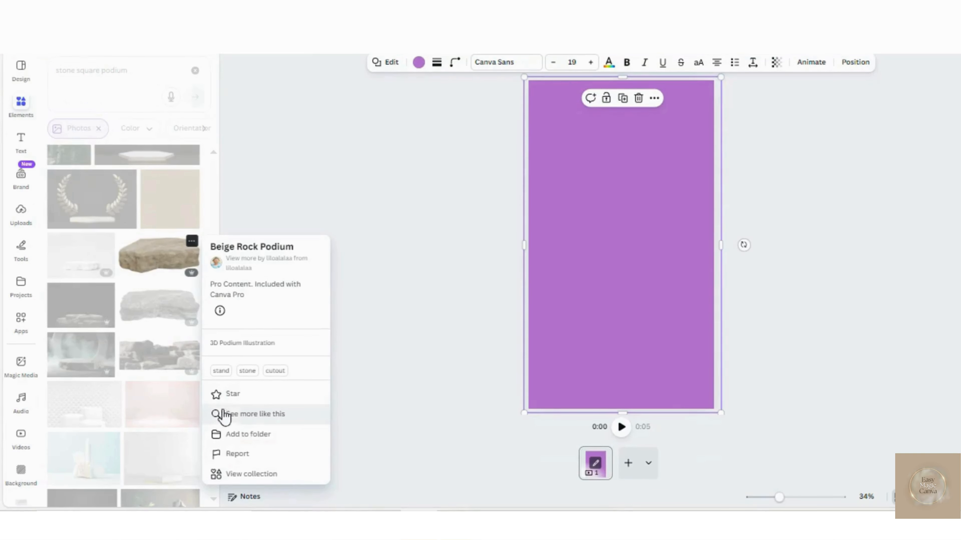
click(231, 415)
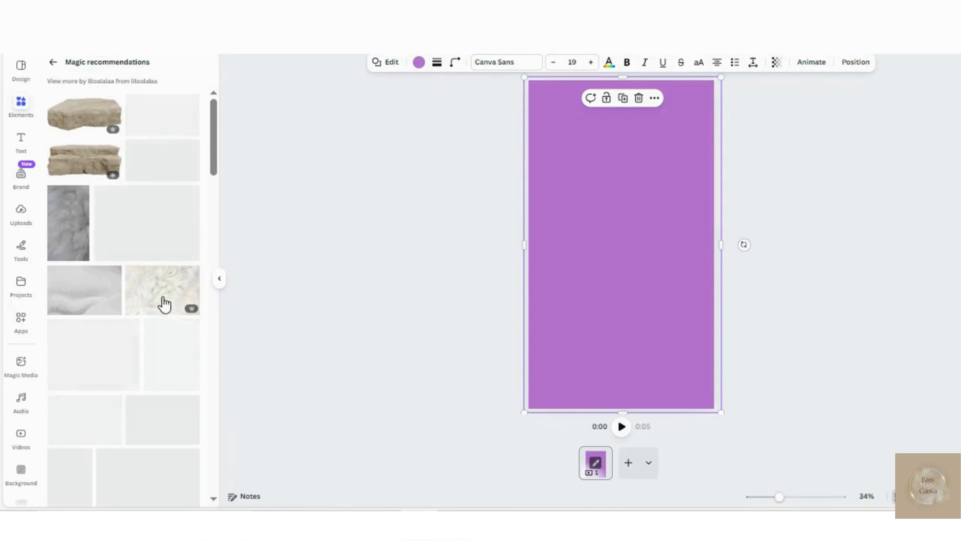
- Find the grey cylindrical stone cutout in the recommendations and show more images like it
scroll(165, 302, down, 15)
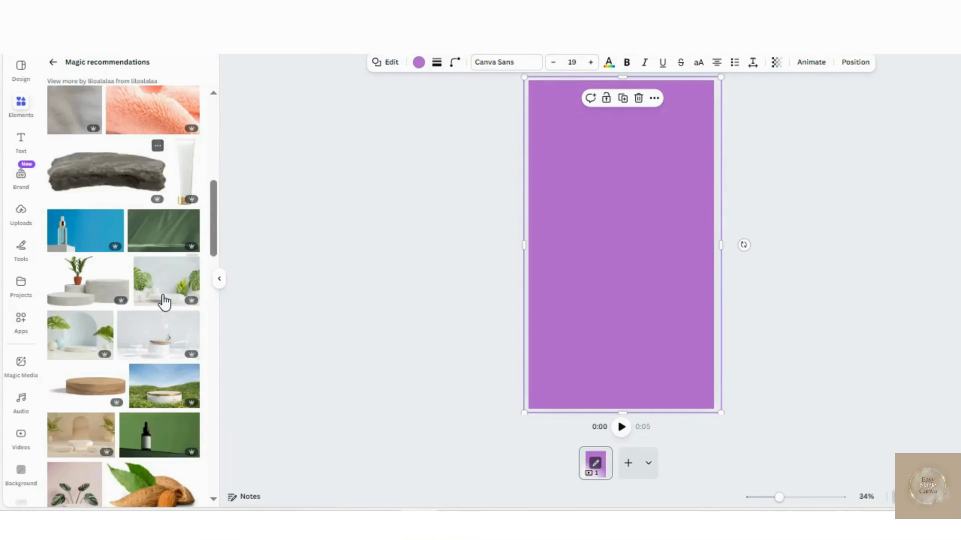
scroll(164, 302, down, 8)
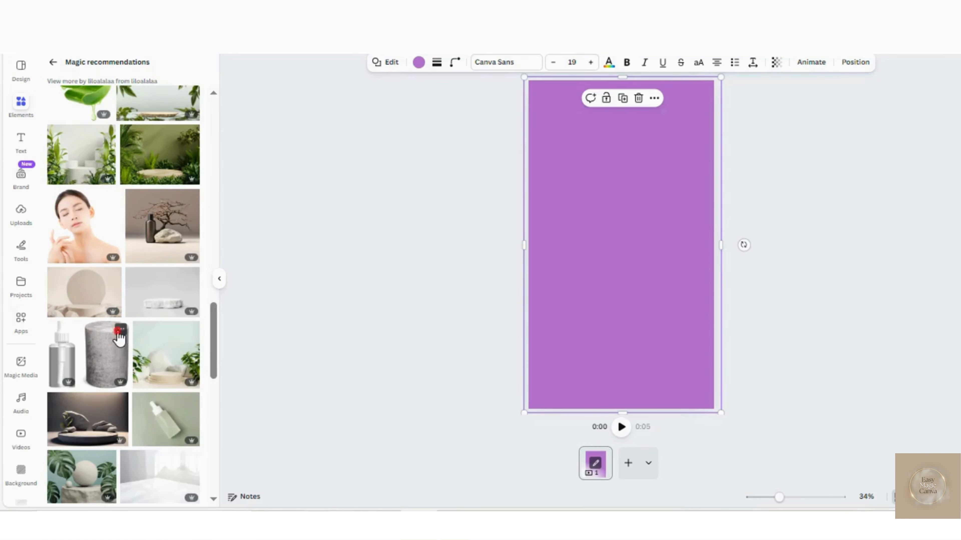
click(120, 331)
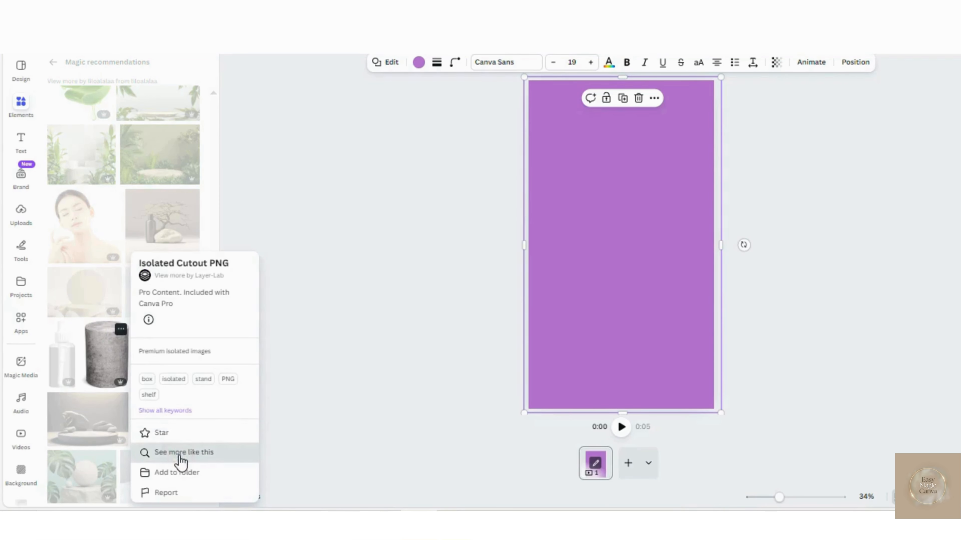
click(180, 453)
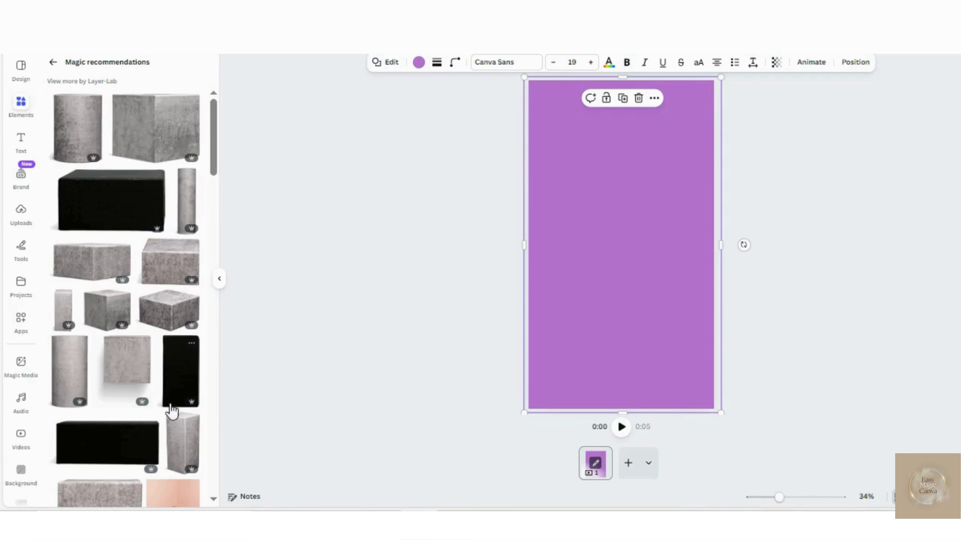
- Add the tall stone pillar with two visible sides, shrink it and place it near the centre of the page
drag(172, 410, 600, 296)
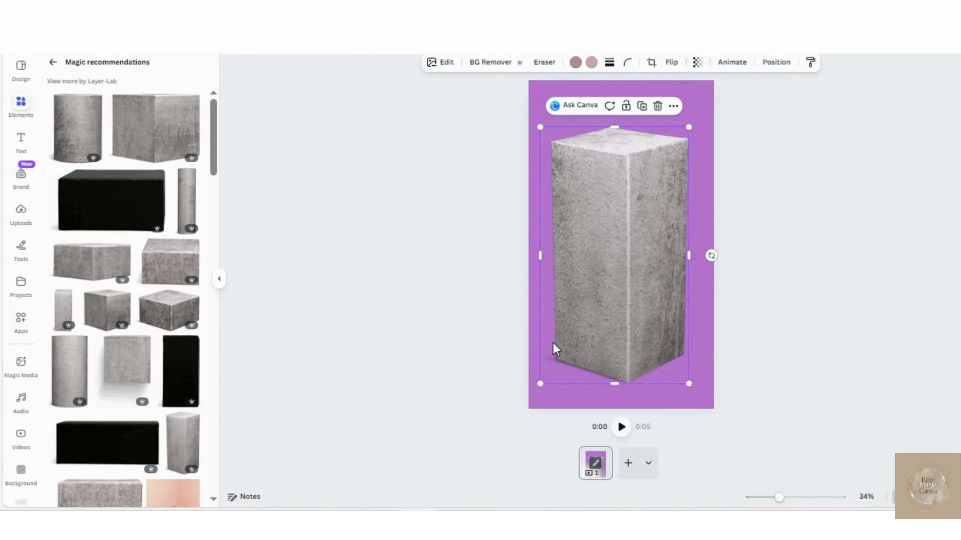
drag(537, 385, 585, 308)
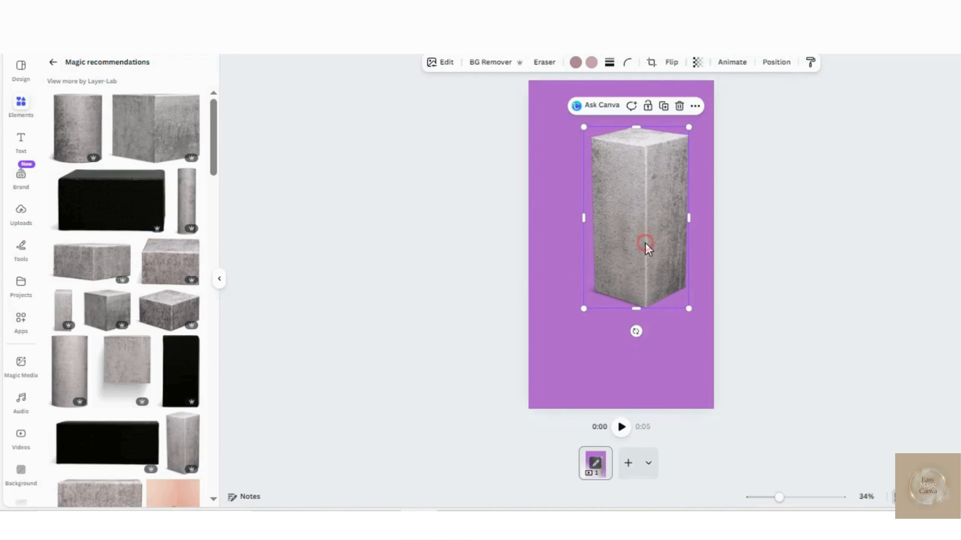
drag(643, 244, 624, 289)
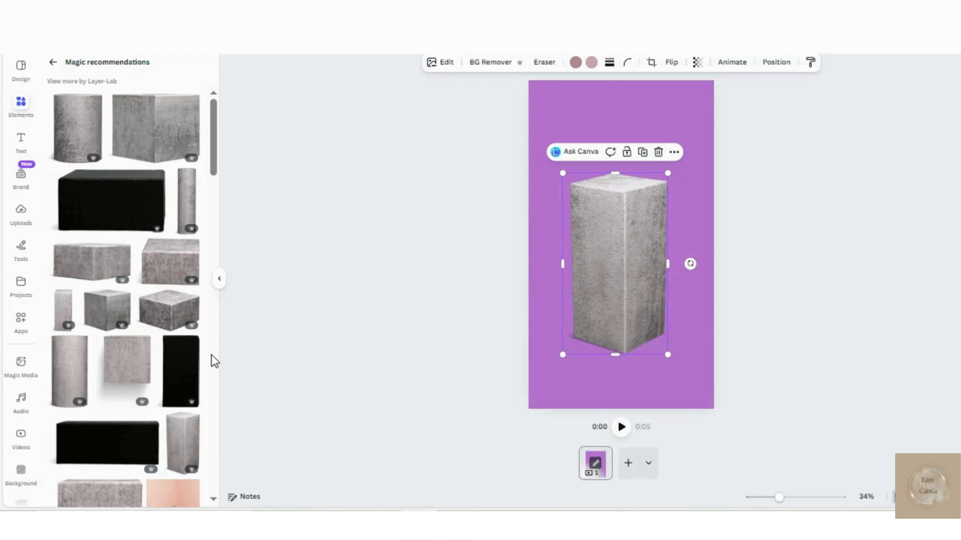
- Add the low square stone block, shrink it and place it in the lower left of the page
click(172, 321)
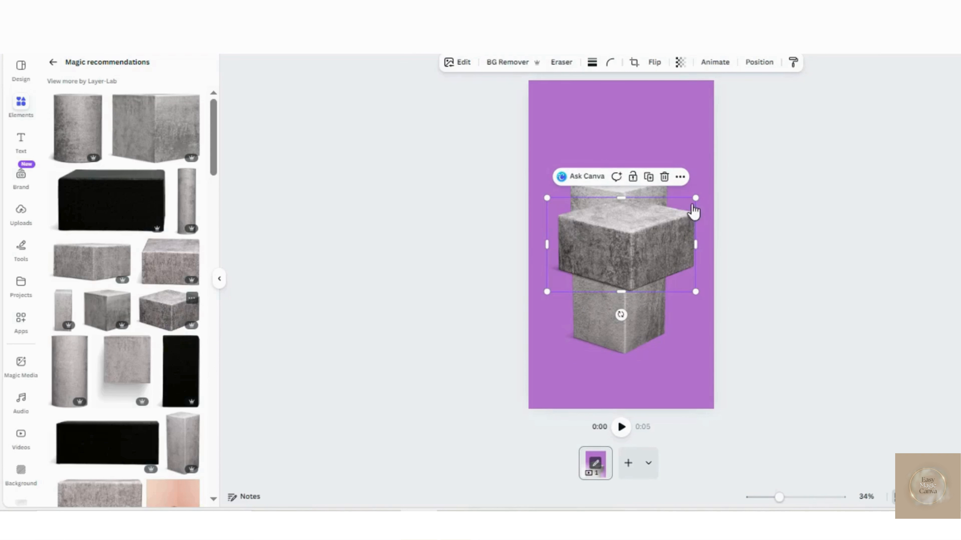
drag(696, 200, 615, 332)
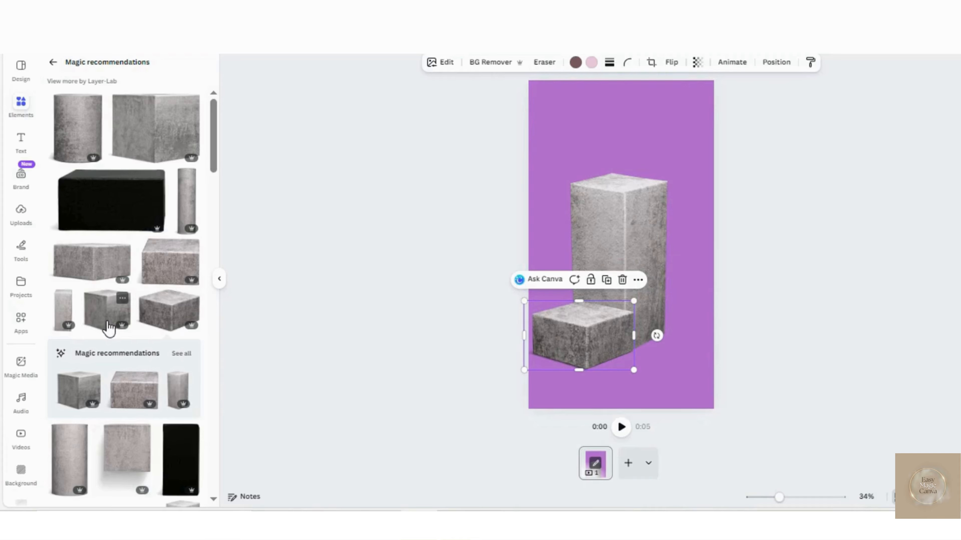
- Replace the tall two-sided pillar with the front-facing stone column and scale it down behind the low block's area
click(614, 199)
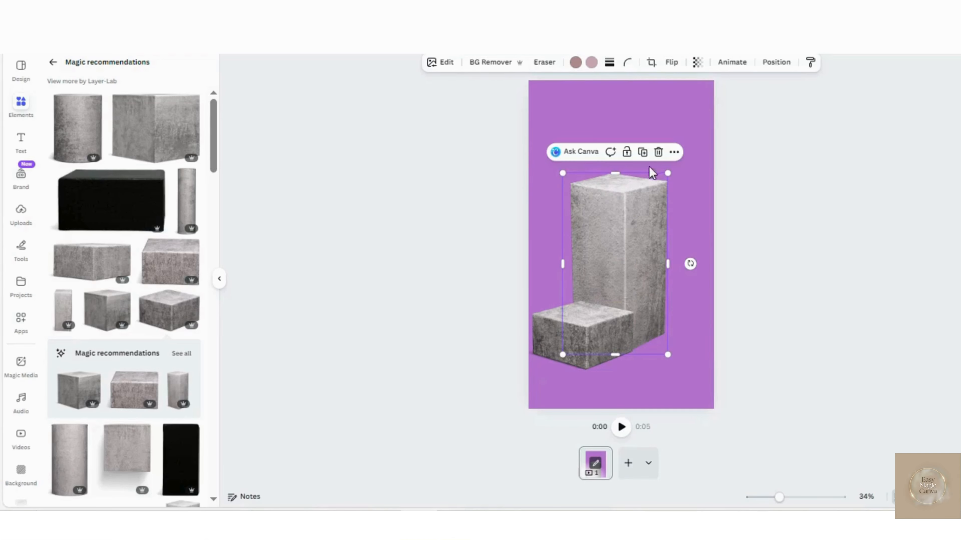
click(658, 152)
click(67, 313)
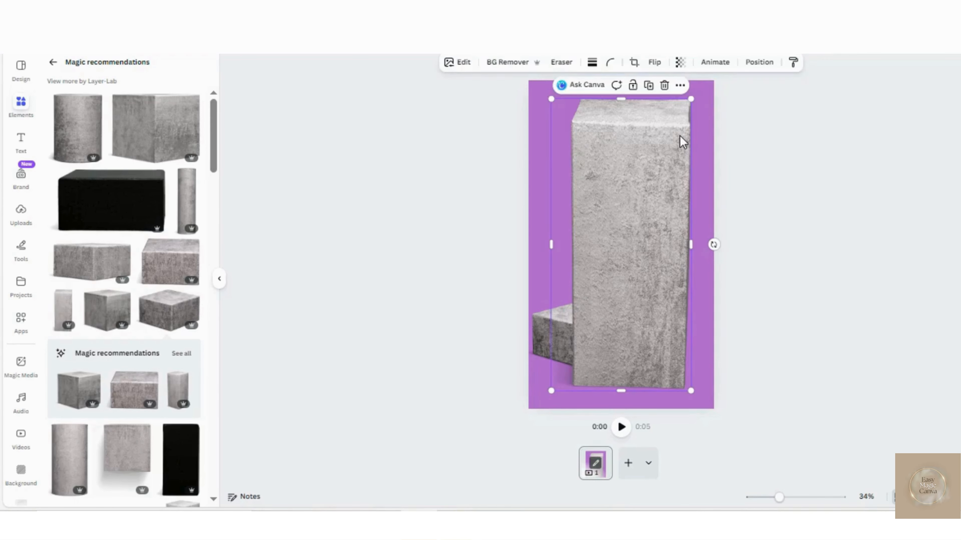
drag(691, 99, 667, 145)
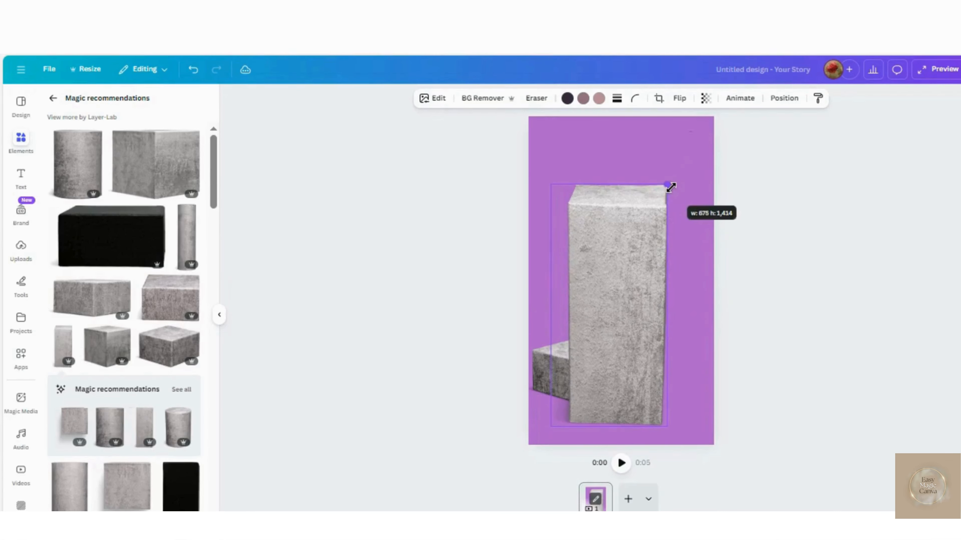
drag(640, 303, 641, 289)
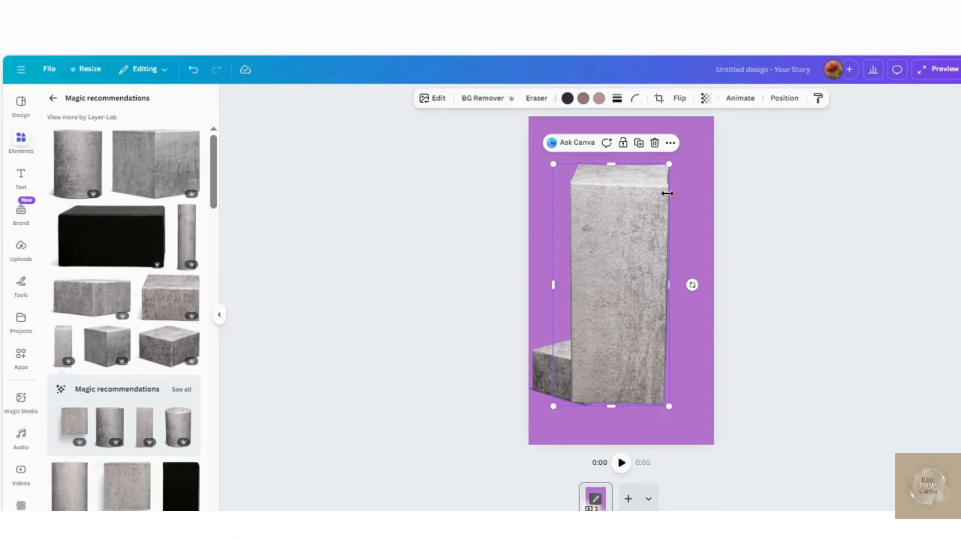
drag(670, 165, 648, 208)
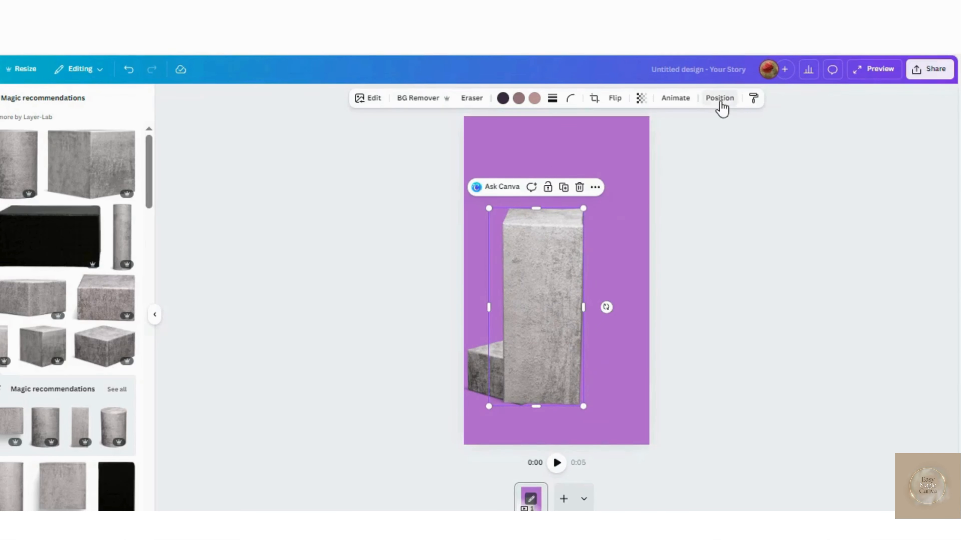
- Send the stone column behind the low block in the layer order and shift it slightly up and right
click(785, 101)
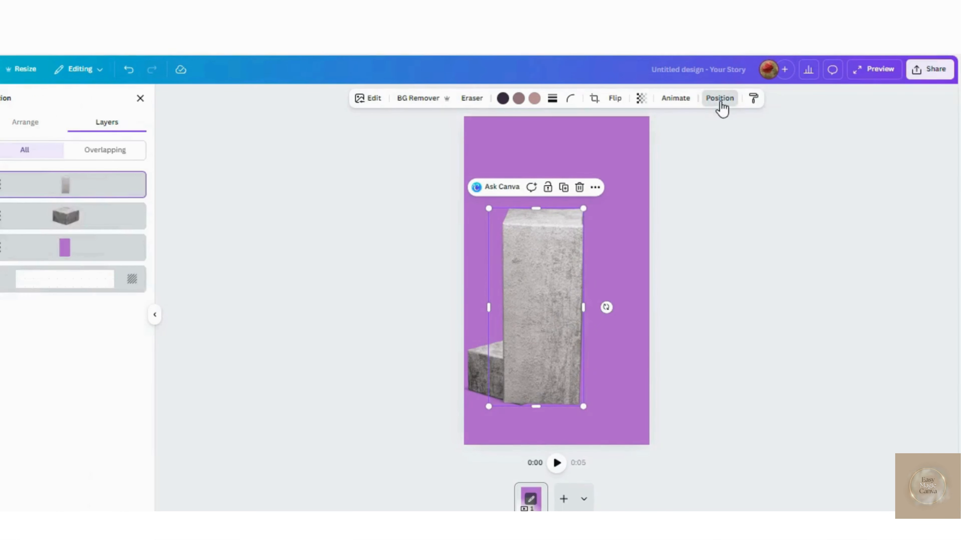
drag(107, 206, 101, 227)
drag(623, 322, 637, 294)
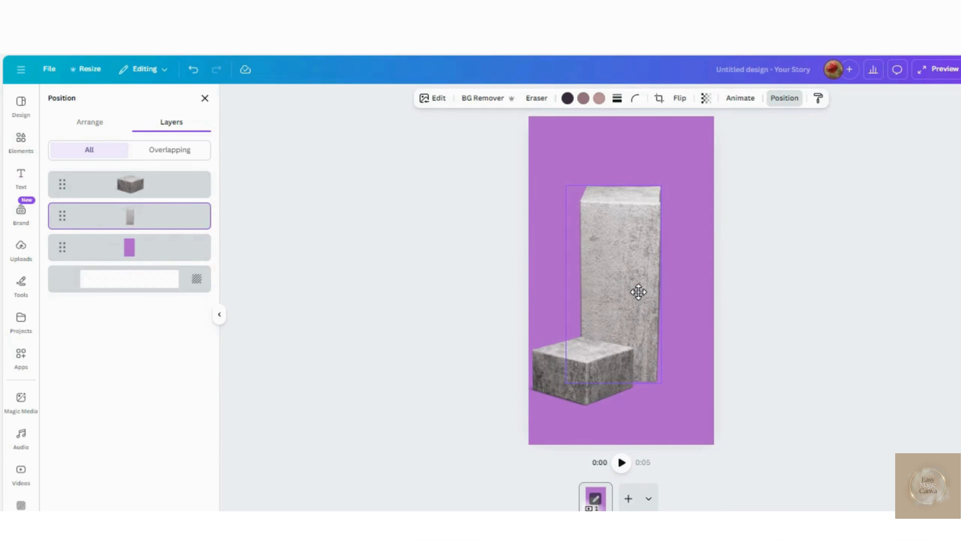
- Shrink the low stone block slightly and align it at the column's lower left
click(600, 385)
drag(600, 385, 600, 380)
drag(631, 336, 600, 370)
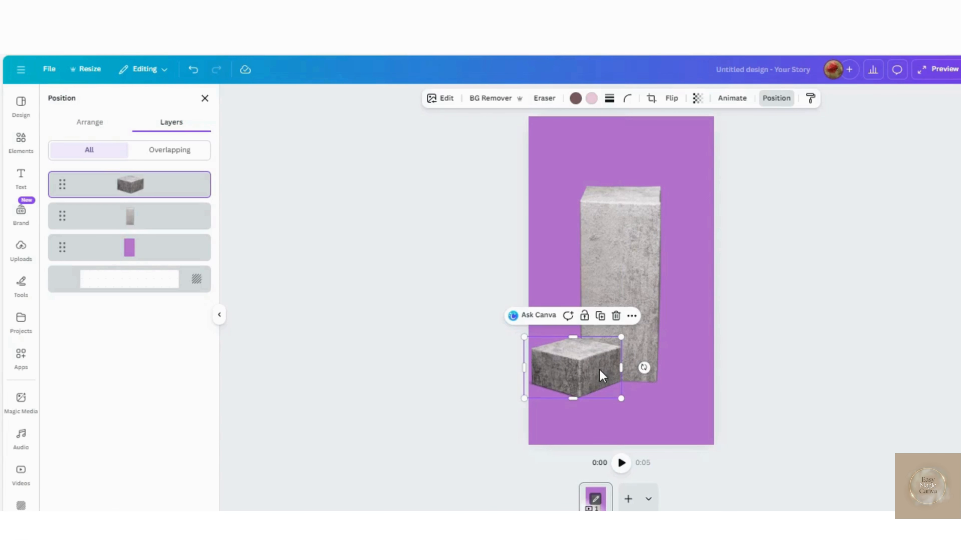
- Add the stone cube from the recommendations, shrink it and place it at the column's lower right
click(21, 144)
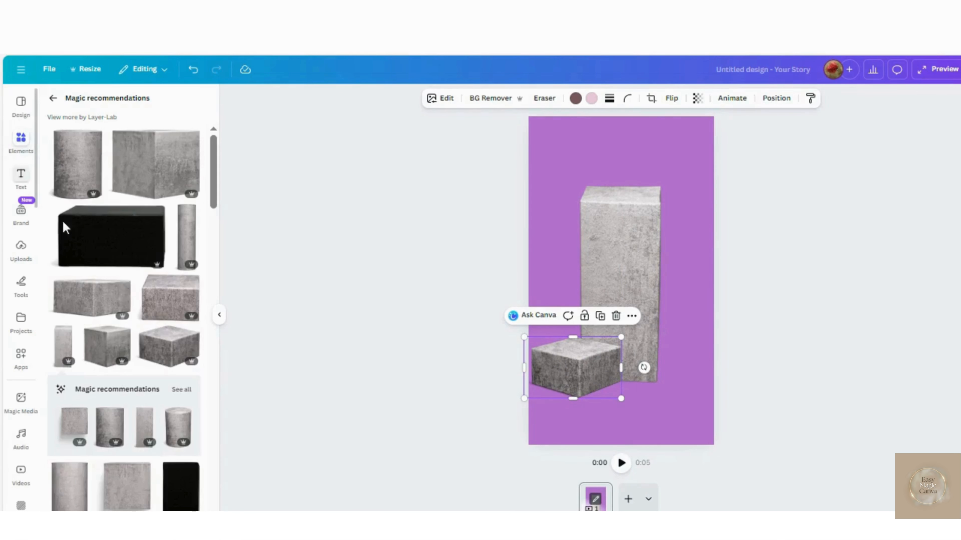
click(117, 352)
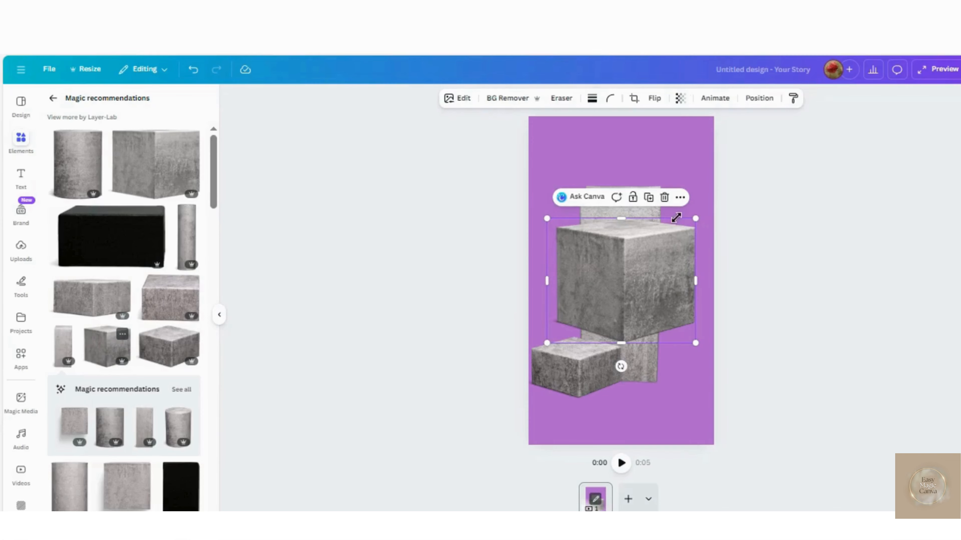
drag(696, 218, 651, 275)
drag(594, 303, 644, 355)
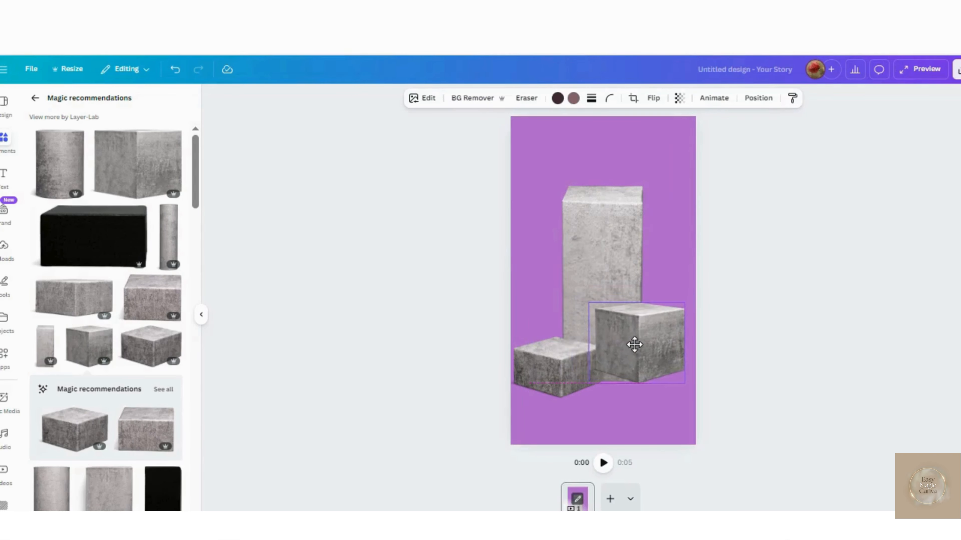
drag(696, 313, 683, 324)
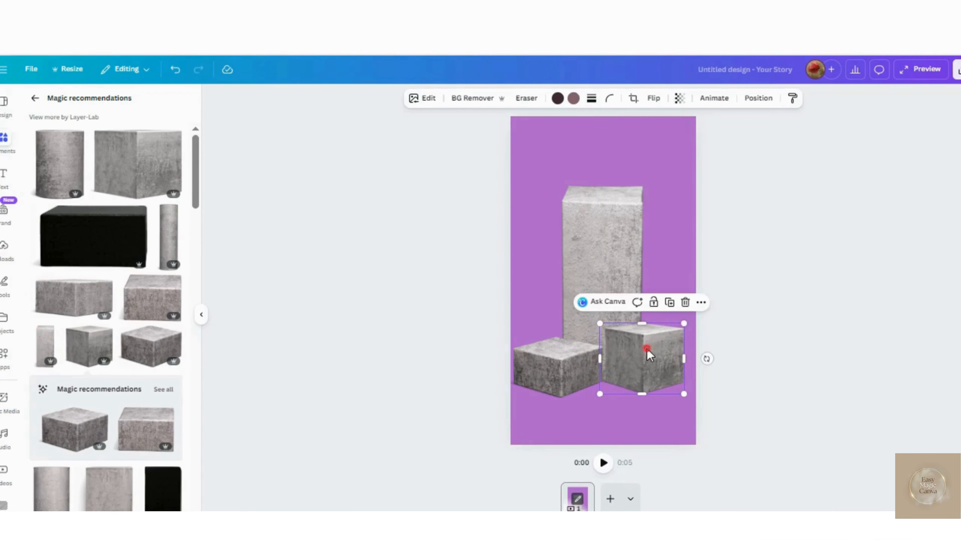
drag(646, 350, 652, 349)
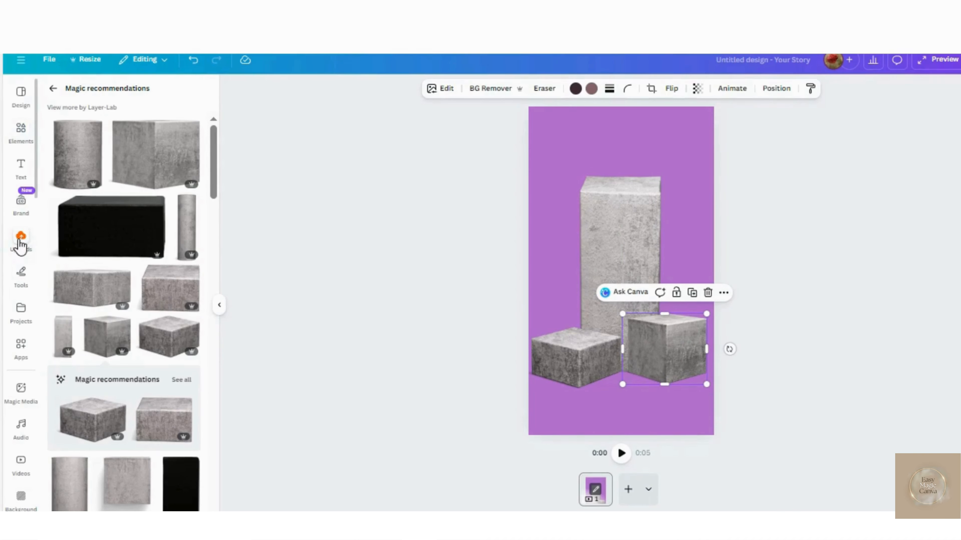
- Add the brown cosmetic jar from the uploaded images, shrink it and set it on top of the tall column
click(21, 242)
scroll(147, 363, down, 2)
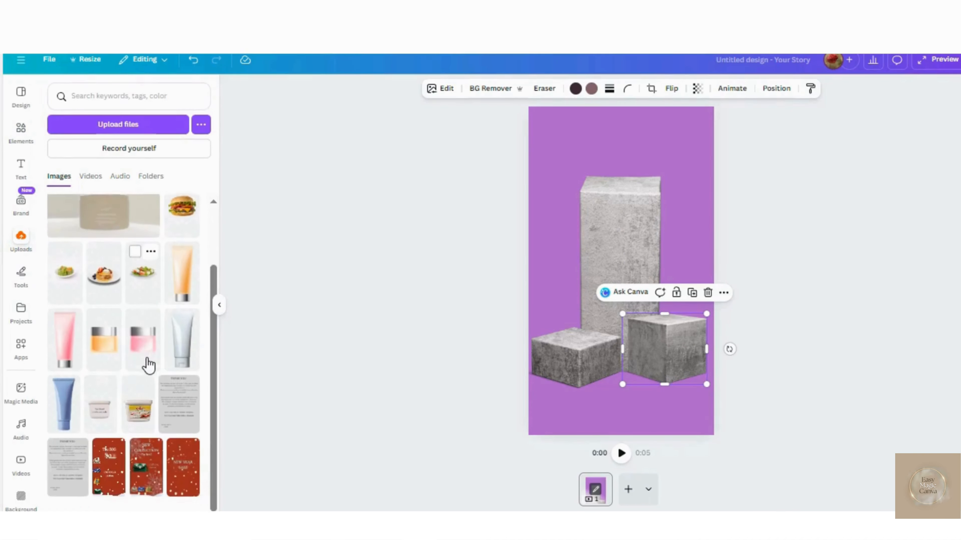
scroll(147, 364, down, 6)
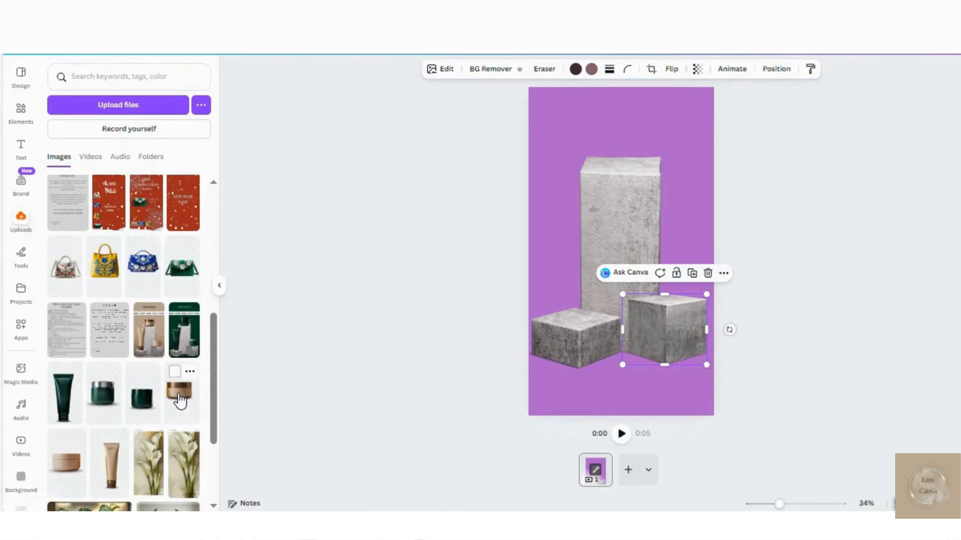
click(180, 399)
drag(680, 147, 644, 208)
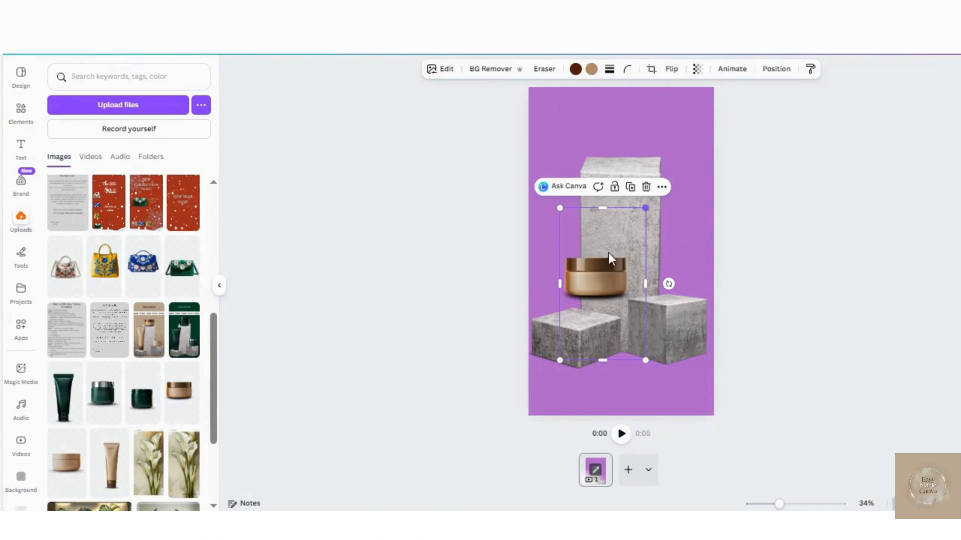
drag(594, 282, 617, 155)
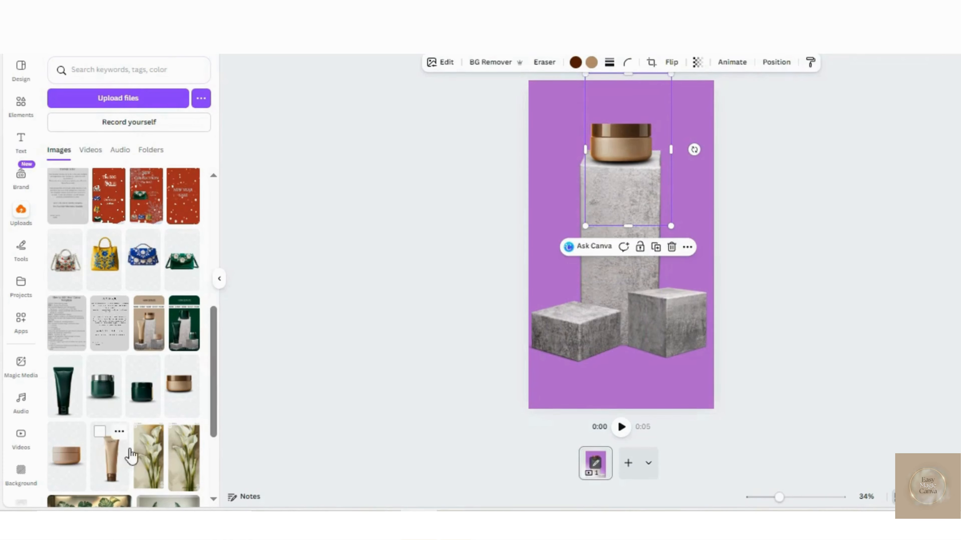
- Add the beige cosmetic tube from the uploaded images, shrink it slightly and stand it on the low left block
click(130, 456)
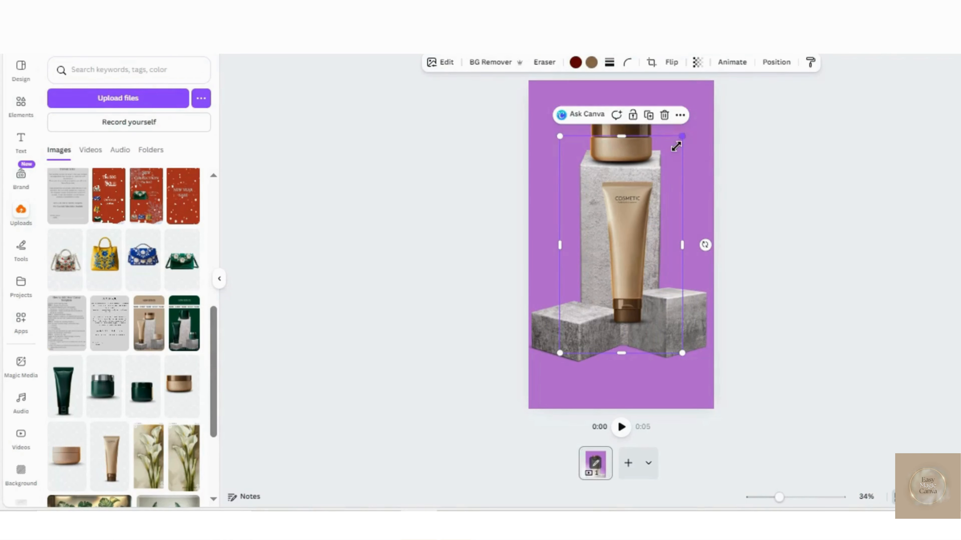
drag(676, 146, 674, 151)
drag(626, 242, 578, 242)
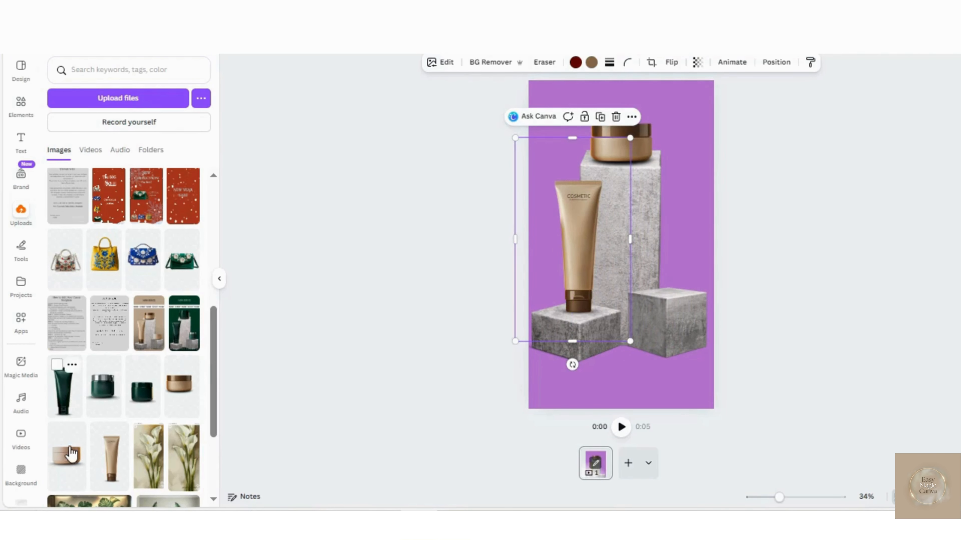
- Add the light beige cosmetic jar from the uploaded images, shrink it and set it on the lower right stone cube
drag(682, 137, 650, 201)
drag(602, 284, 661, 284)
drag(707, 200, 699, 215)
drag(666, 280, 674, 280)
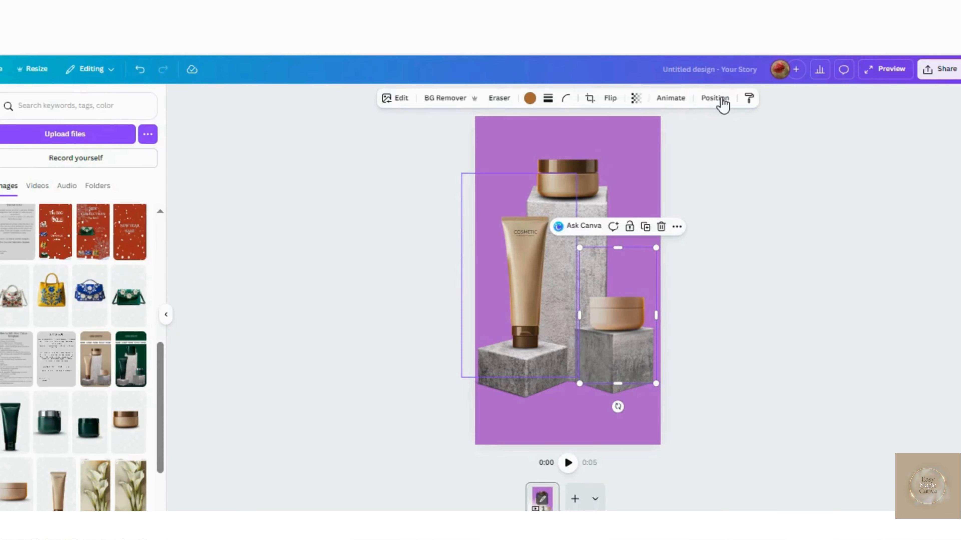
- Select all the stones and products without the background rectangle and move them together slightly down the page
click(768, 63)
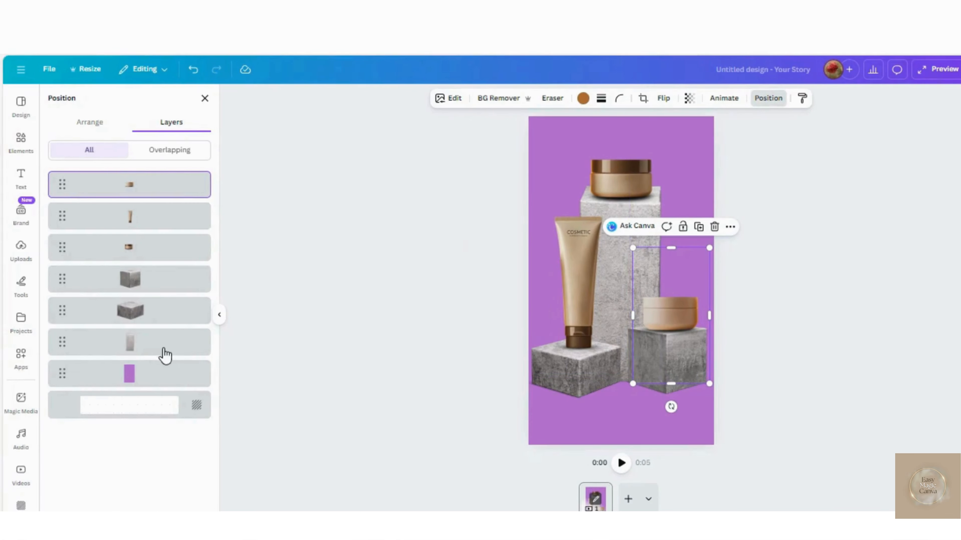
key(ctrl+a)
drag(594, 289, 594, 306)
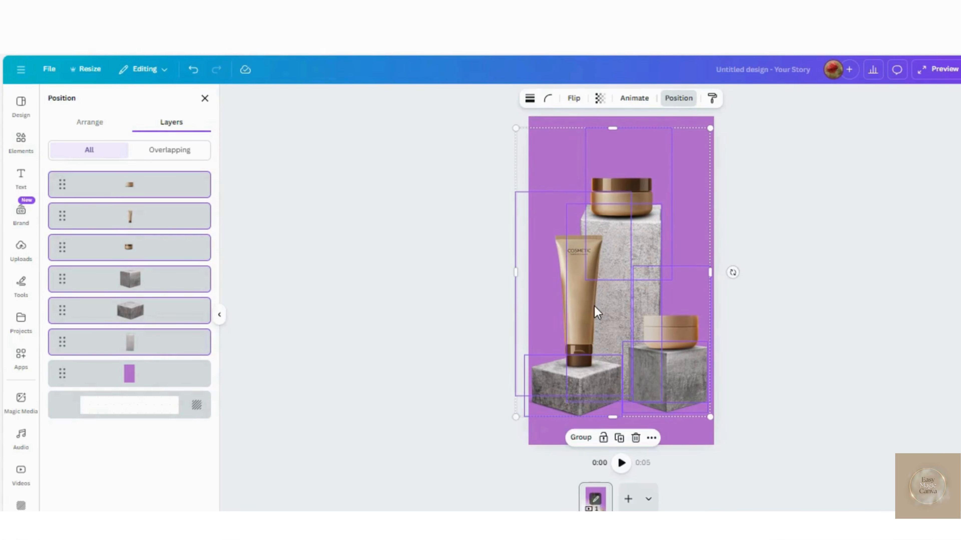
- Add the green jar with the silver-rimmed lid from the uploaded images, shrink it and park it above the page's upper right corner
click(21, 149)
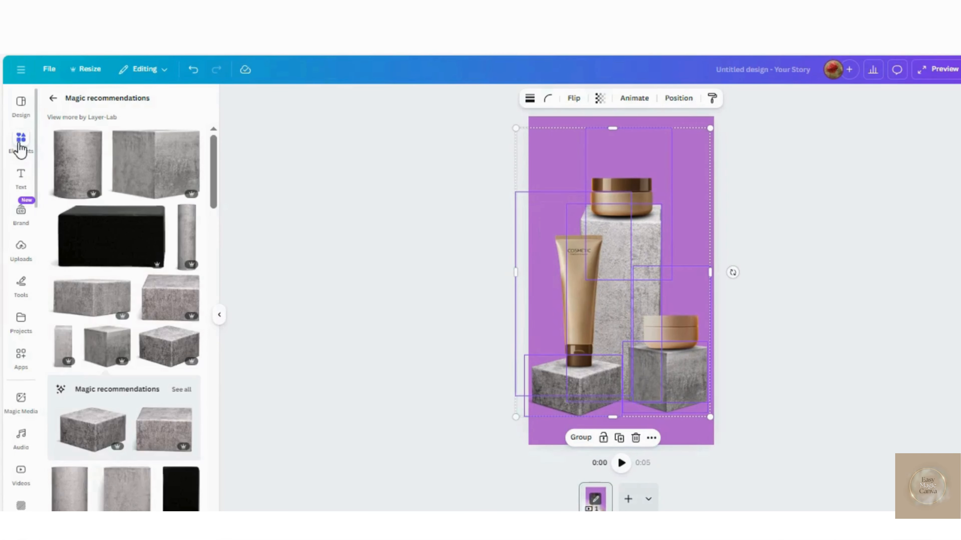
click(21, 249)
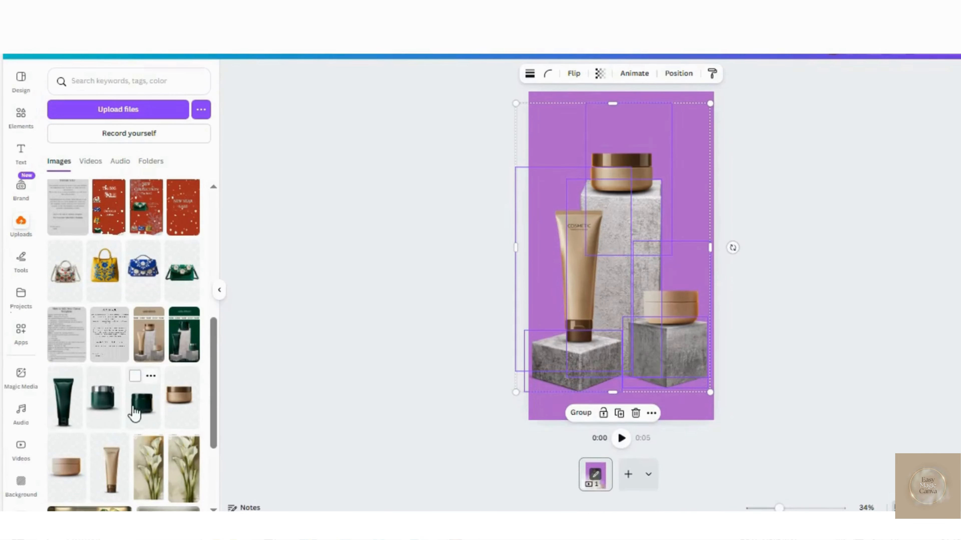
click(106, 409)
drag(682, 139, 624, 253)
drag(598, 313, 692, 98)
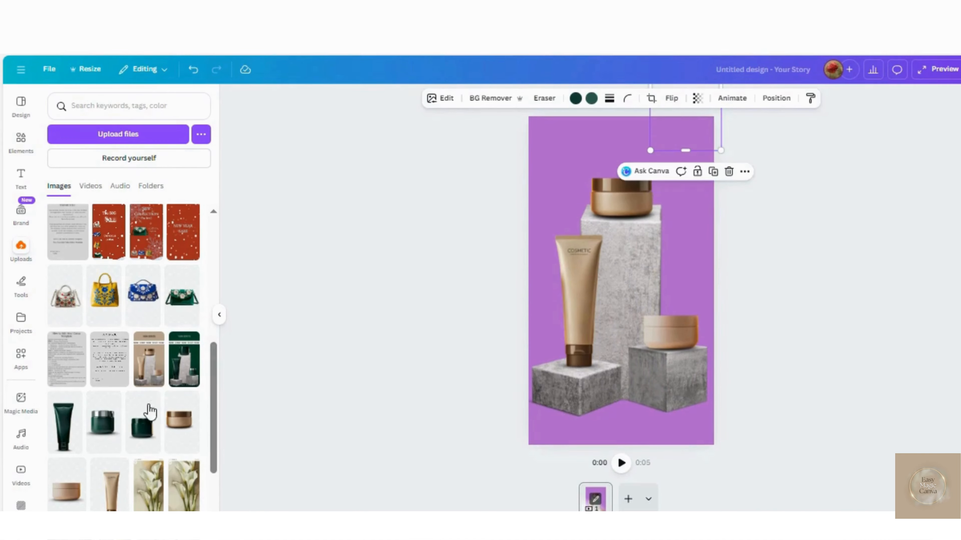
- Add the dark green tube from the uploaded images, size it to match the beige tube and park it above the page's upper left corner
click(66, 412)
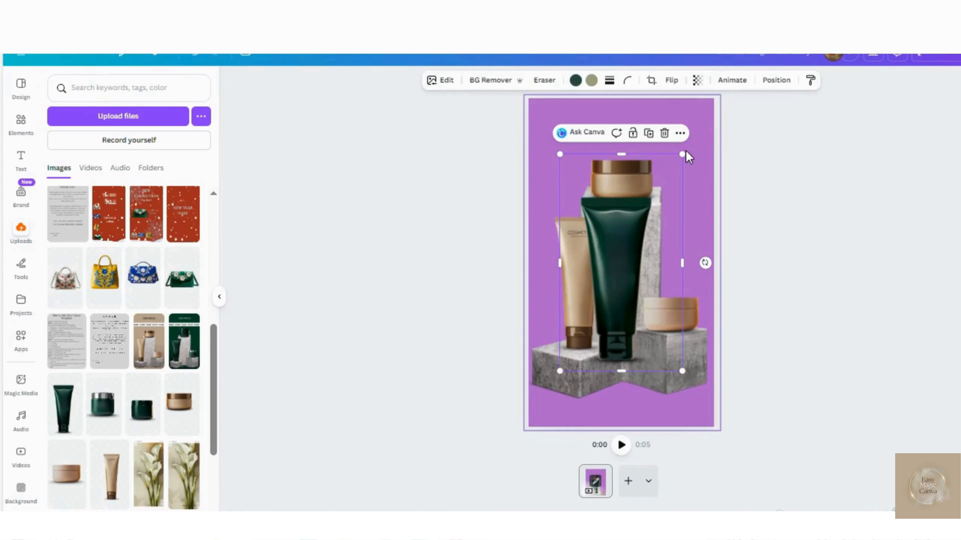
drag(671, 168, 654, 208)
drag(596, 296, 587, 279)
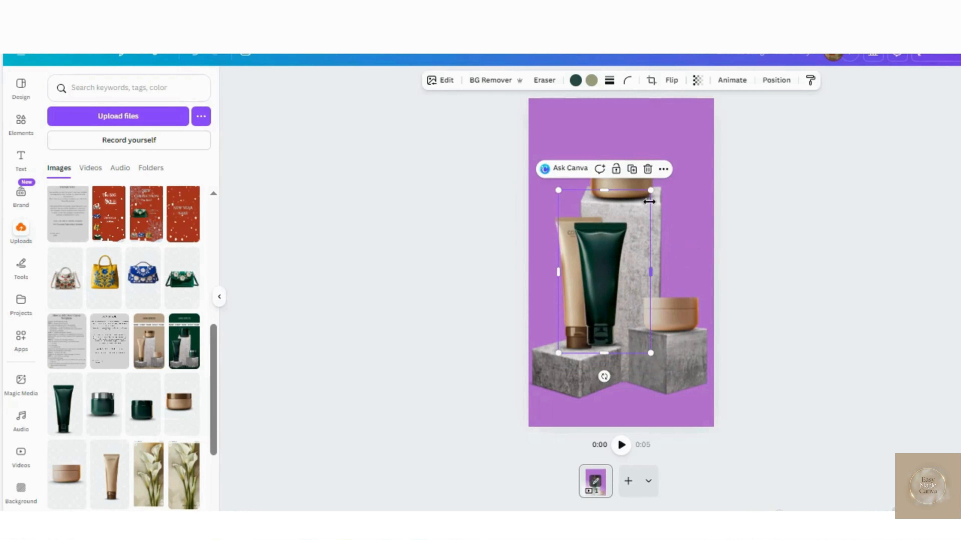
drag(651, 192, 654, 185)
drag(603, 256, 525, 16)
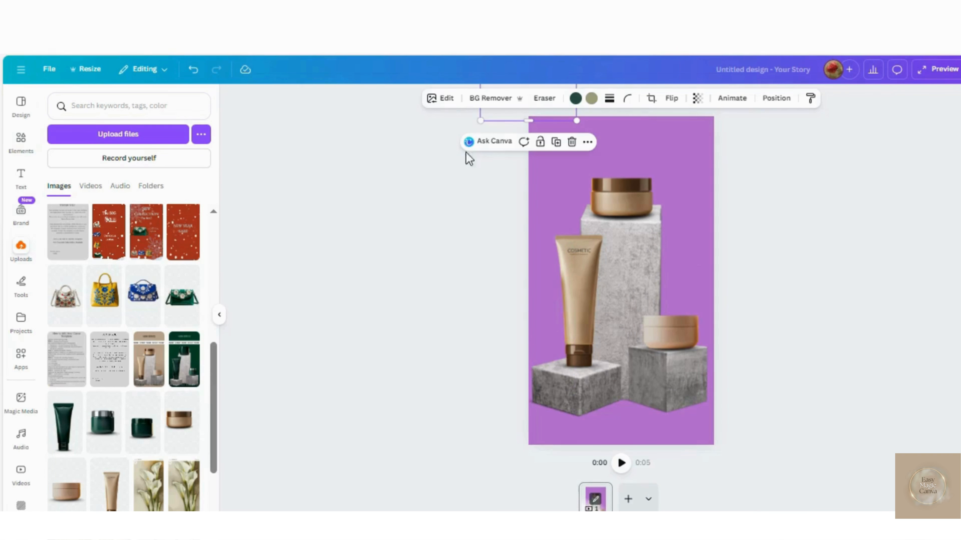
- Add the plain dark green jar from the uploaded images, shrink it and park it below the page
click(144, 428)
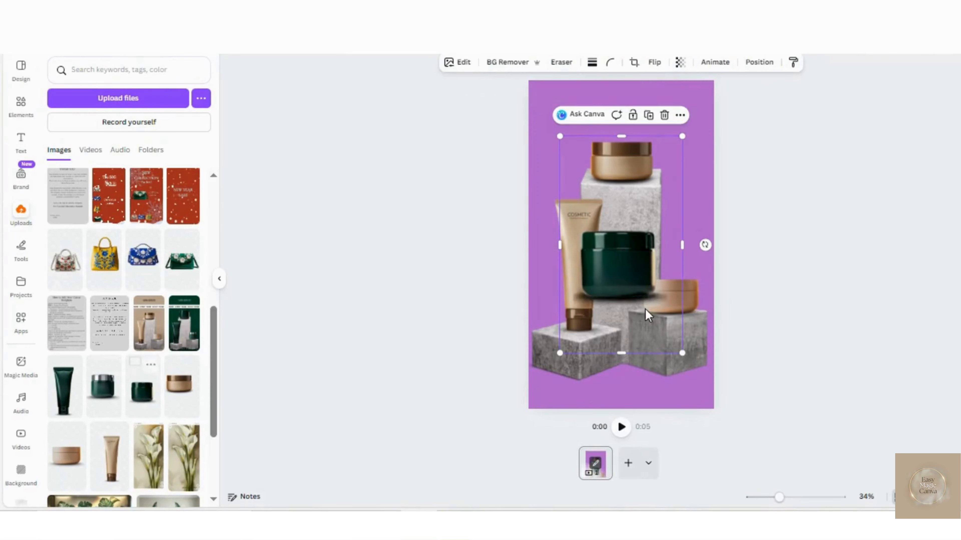
drag(683, 137, 667, 190)
drag(614, 304, 626, 470)
- Recolour the background rectangle beige (#C6AD93) by sampling the colour from the products
click(561, 109)
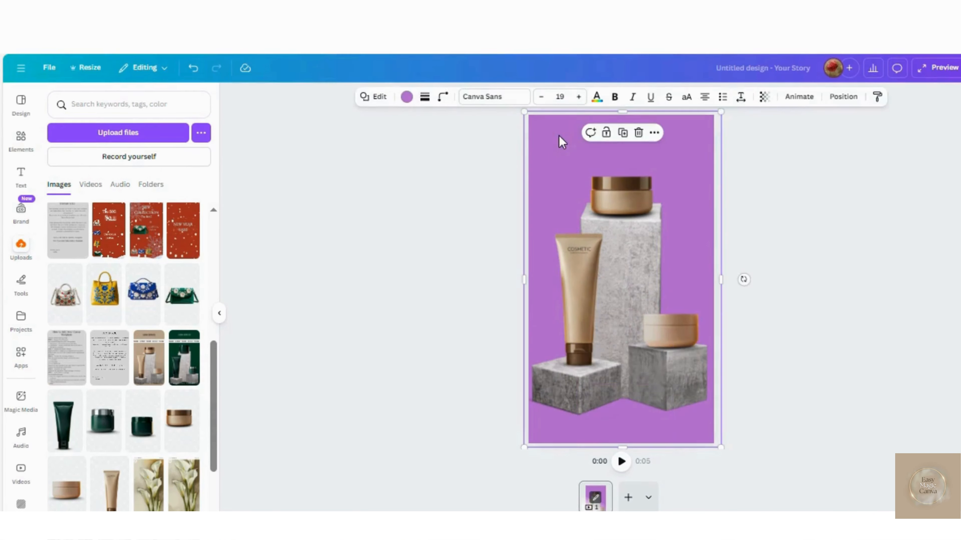
click(407, 98)
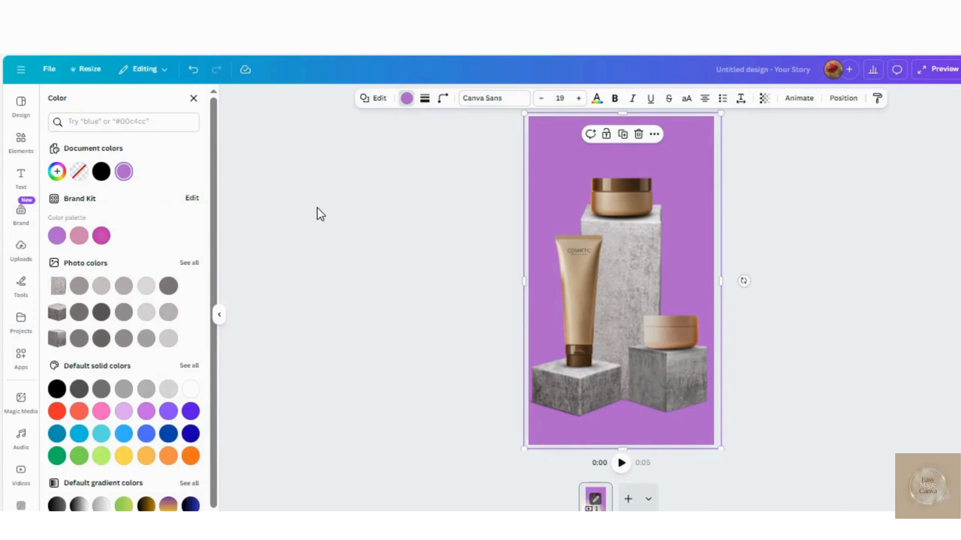
click(57, 172)
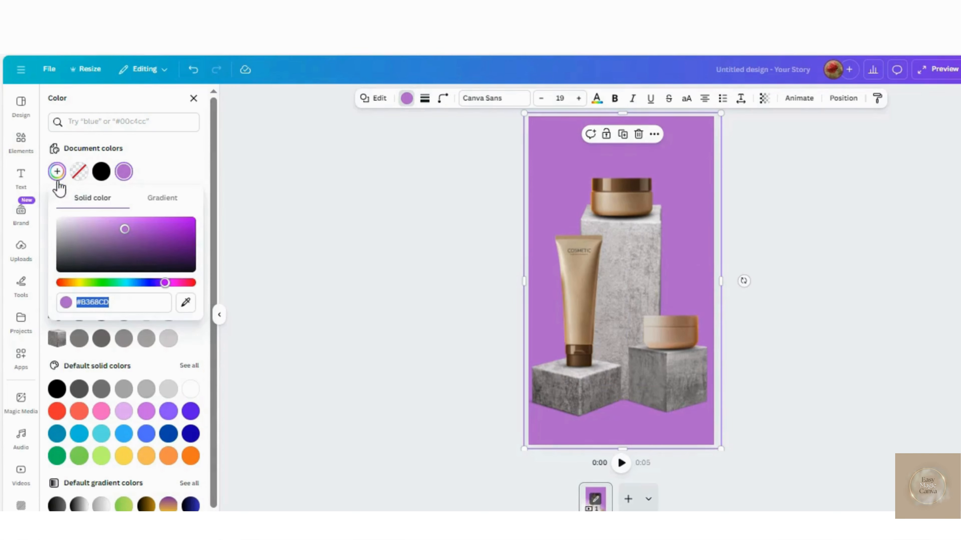
click(187, 305)
click(615, 212)
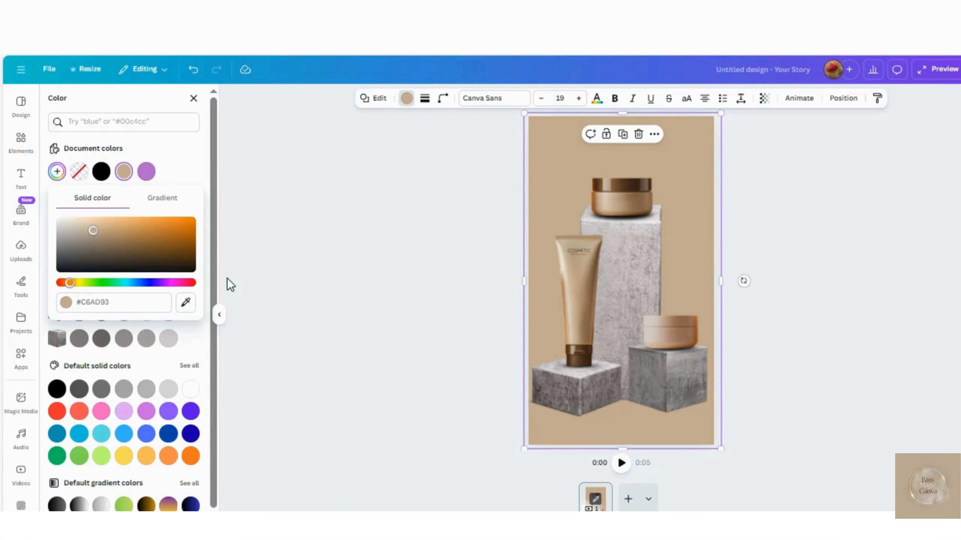
- Clear the stone square podium search and add a square shape from the recently used shapes to the page
click(21, 140)
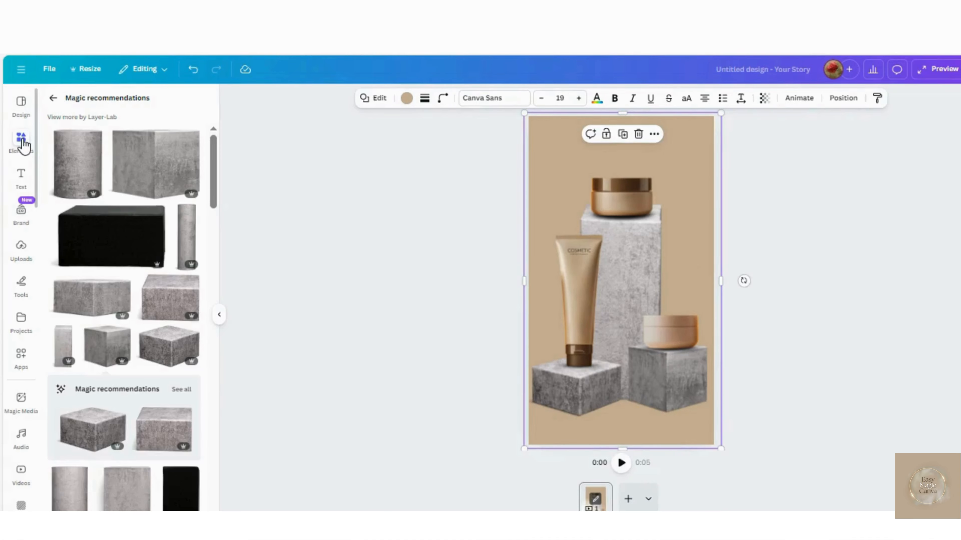
click(53, 99)
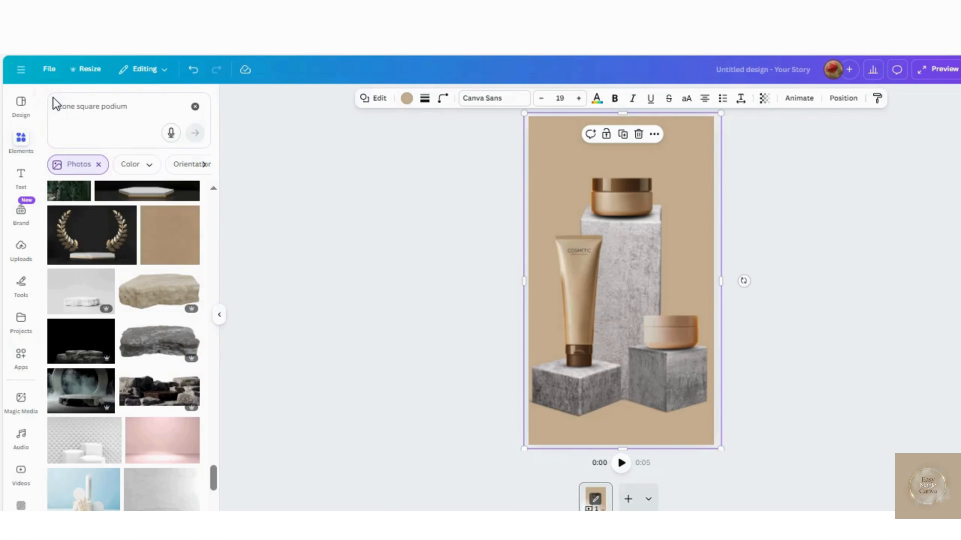
click(96, 164)
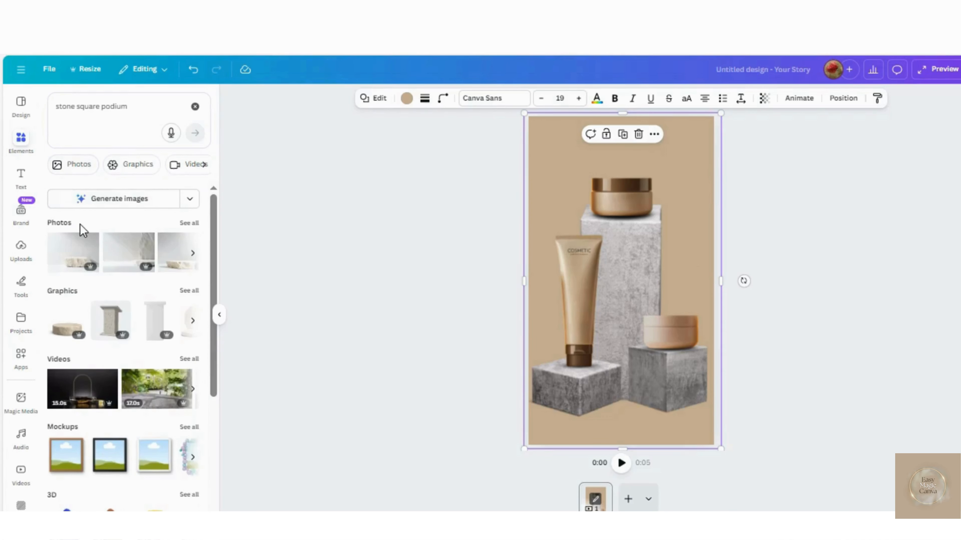
click(195, 106)
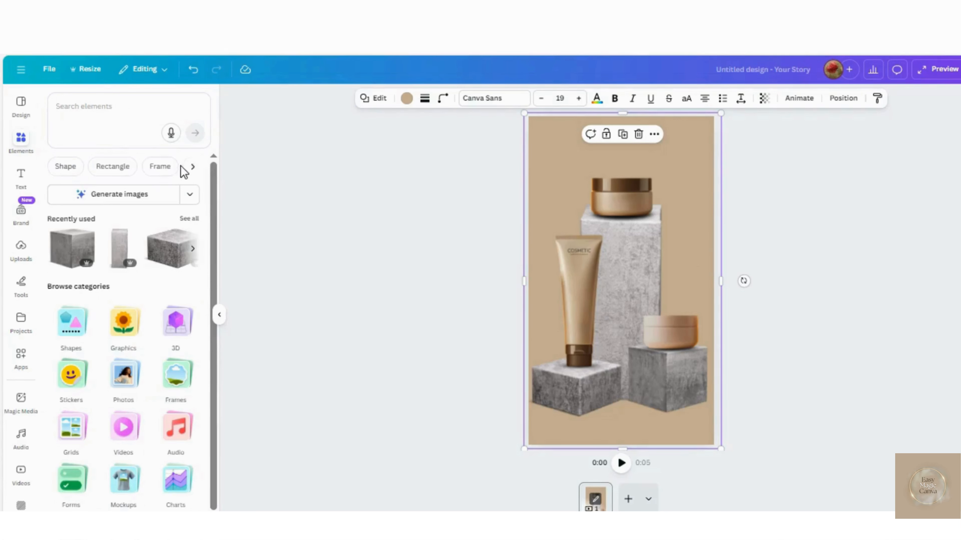
click(71, 319)
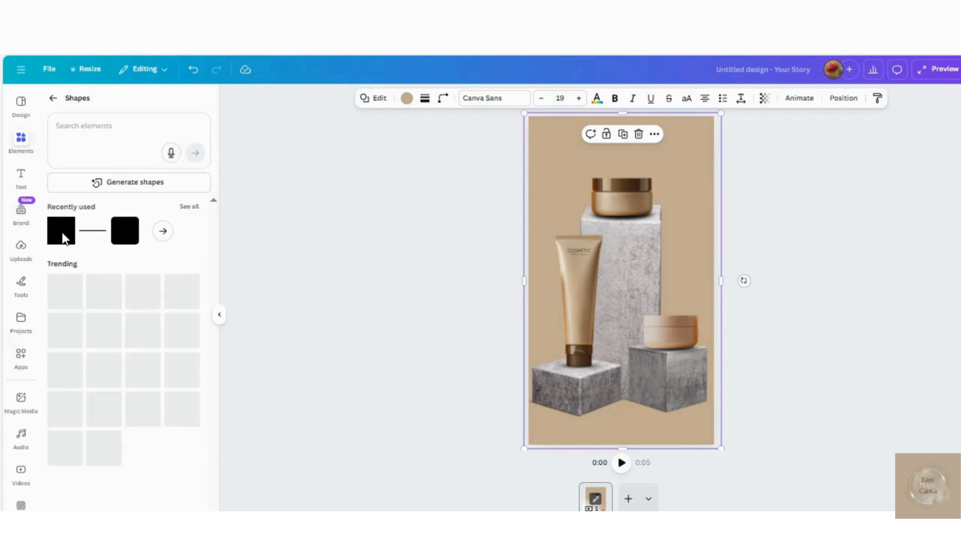
click(114, 235)
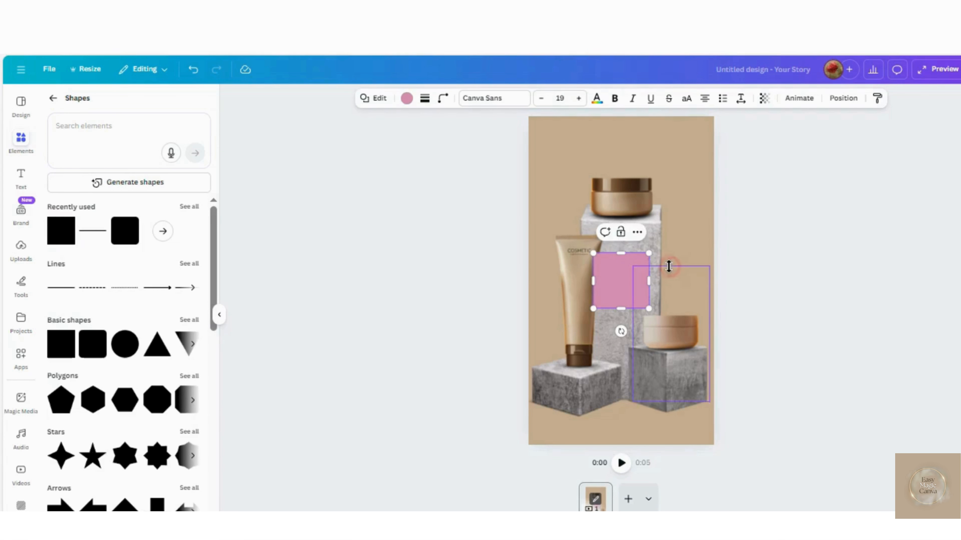
click(668, 266)
click(620, 278)
- Fill the square with the black-to-grey gradient and set the grey stop's opacity to 0%
click(407, 99)
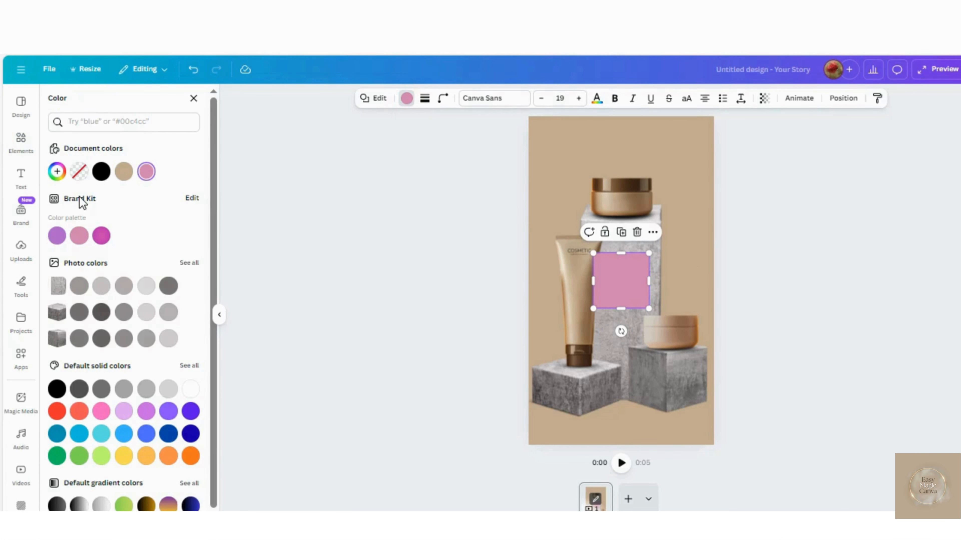
click(57, 505)
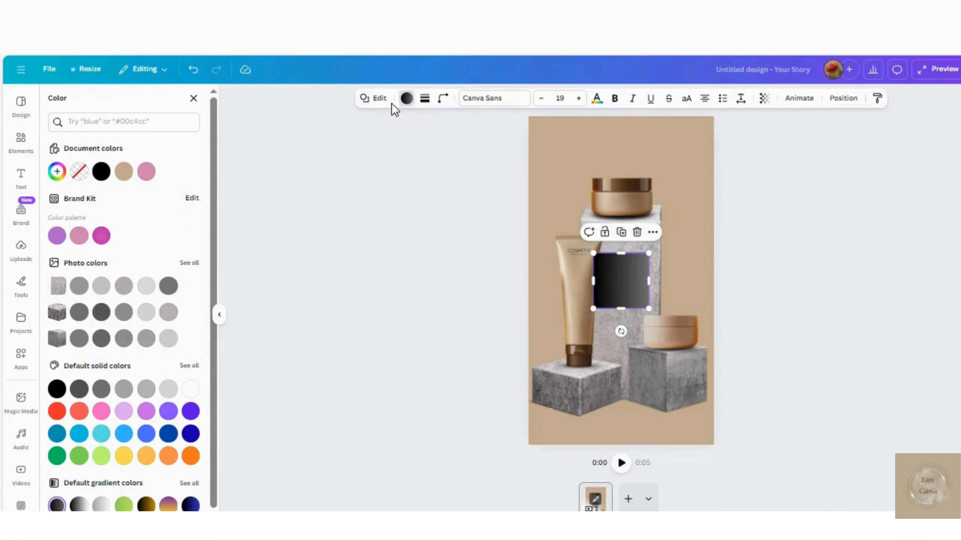
click(406, 99)
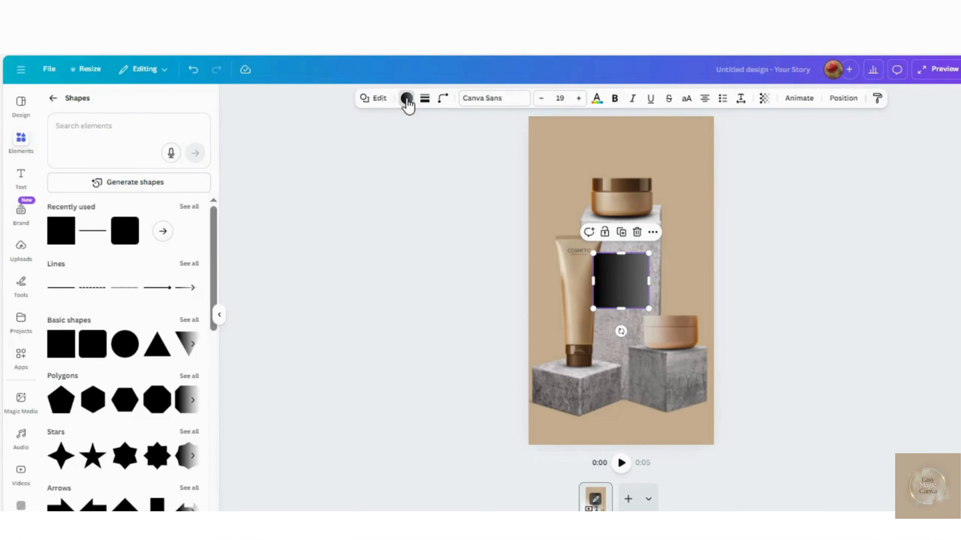
click(407, 99)
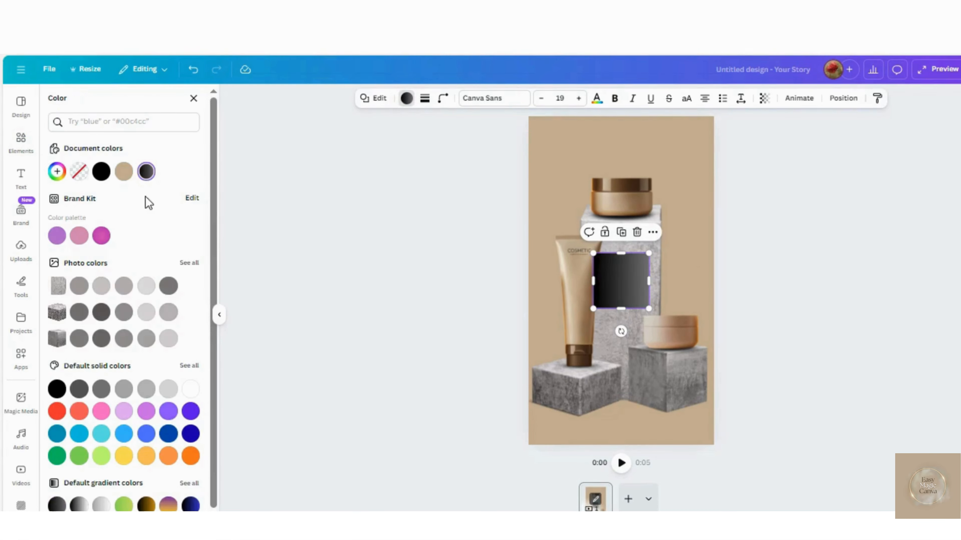
click(146, 172)
click(90, 244)
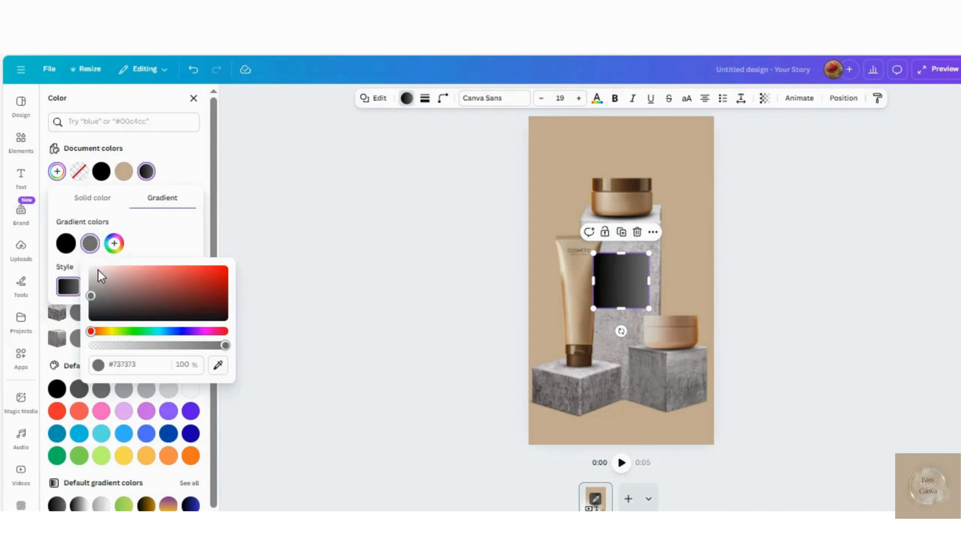
drag(224, 344, 76, 345)
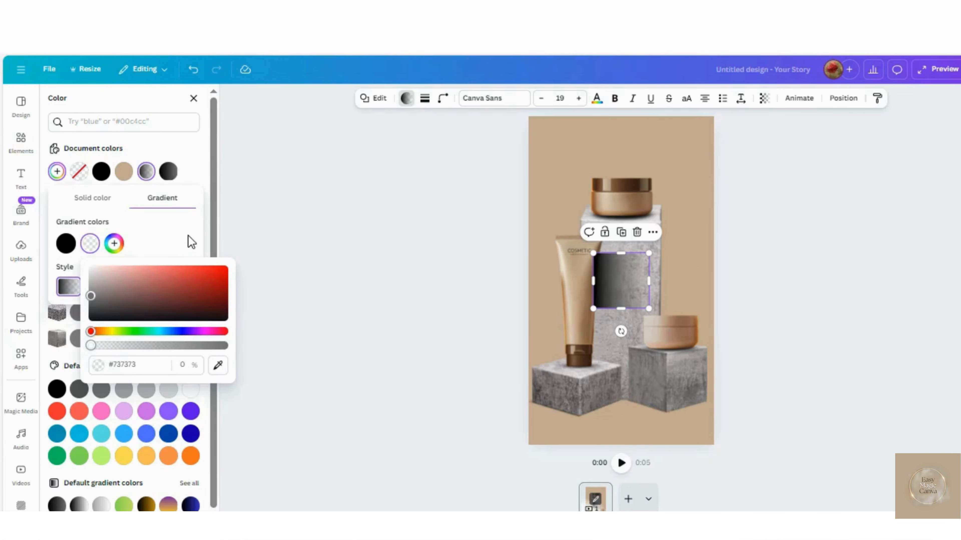
- Rotate and stretch the gradient across the page's lower edge, and place a flipped full-width duplicate directly above it
drag(620, 331, 714, 403)
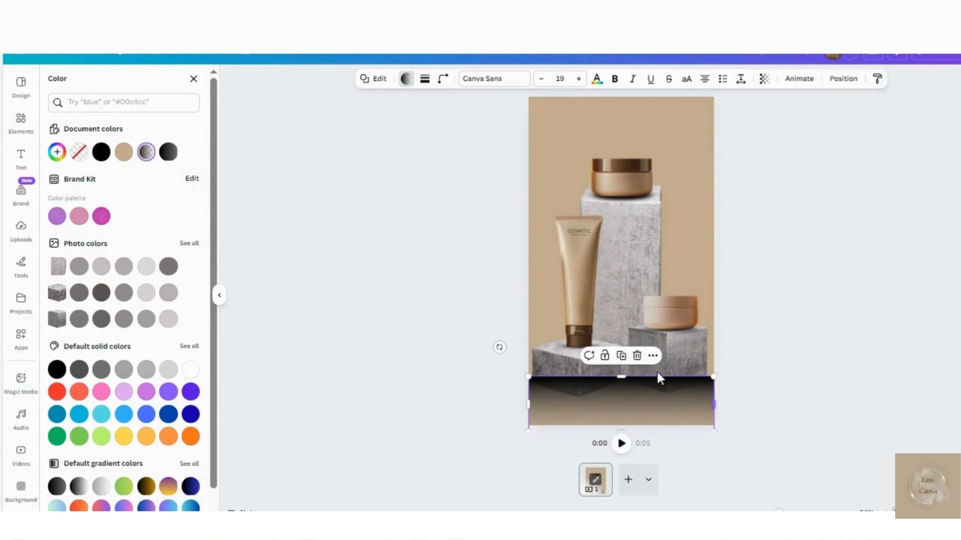
click(622, 358)
drag(635, 388, 634, 359)
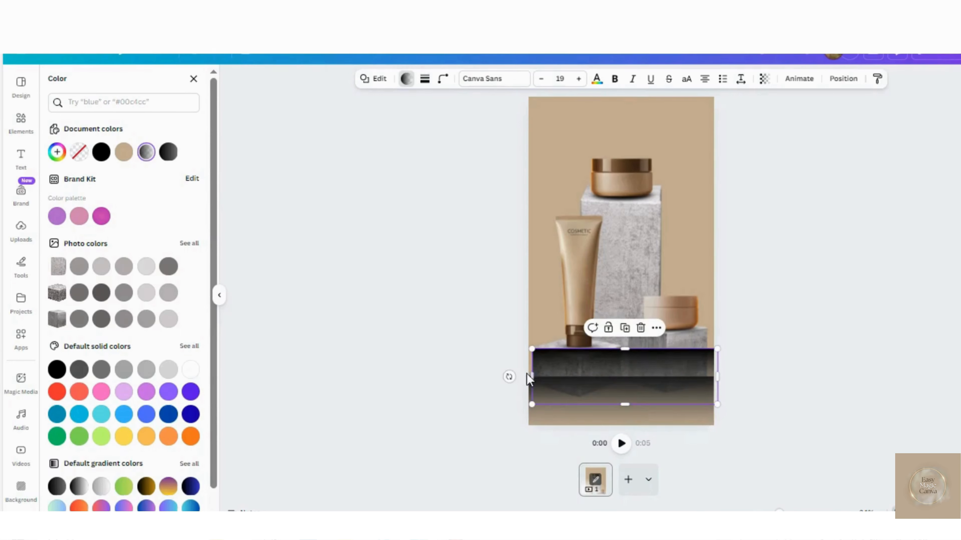
drag(509, 375, 510, 374)
drag(690, 277, 684, 358)
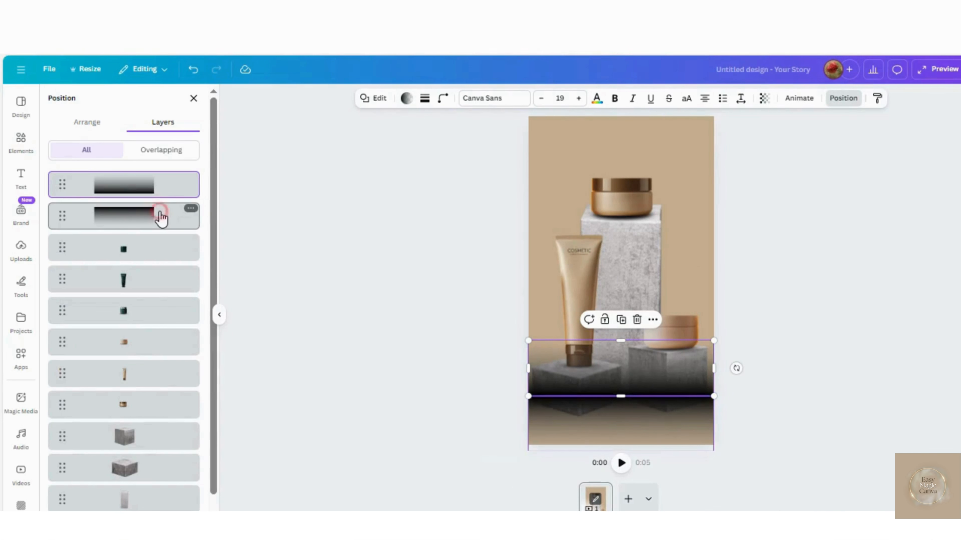
- Select both gradient layers and move them behind the stones, just above the beige background layer
shift+click(160, 216)
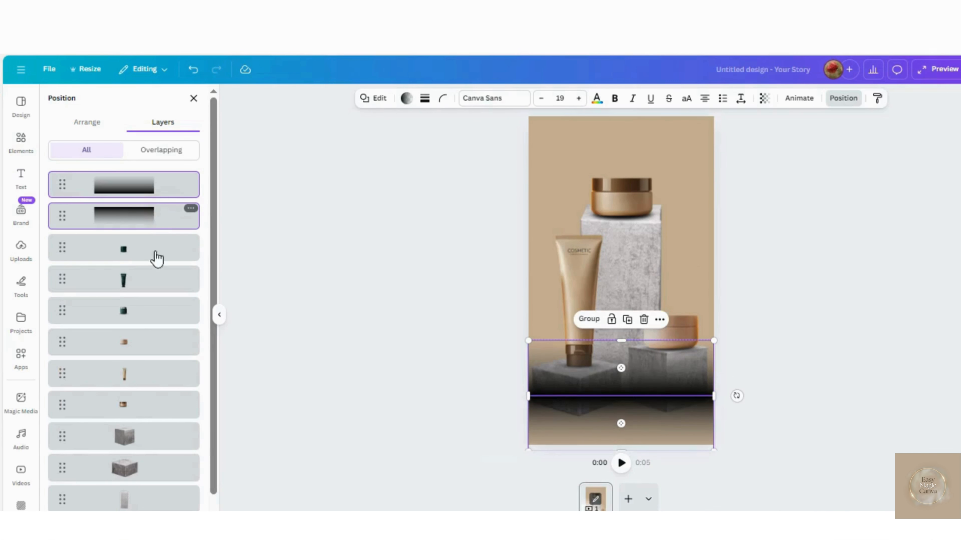
drag(158, 218, 151, 437)
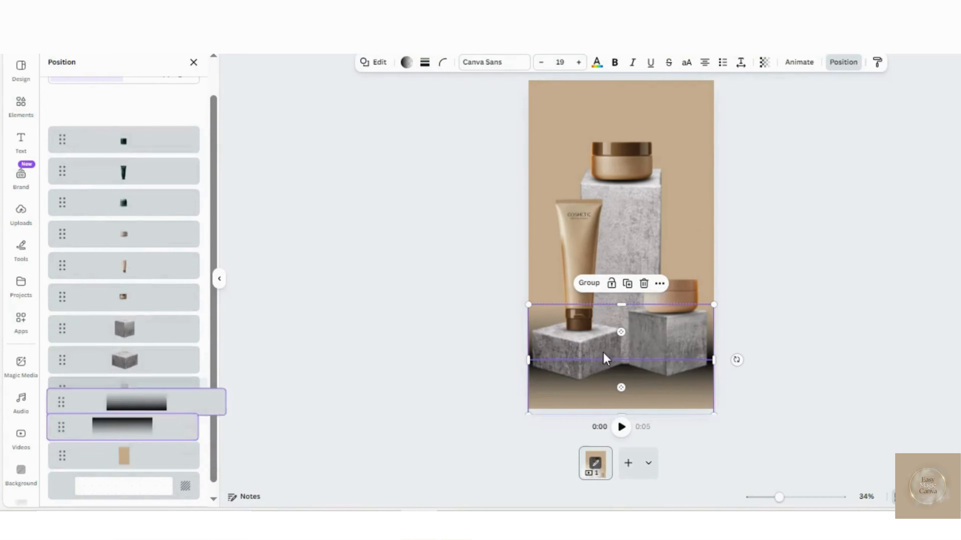
click(588, 283)
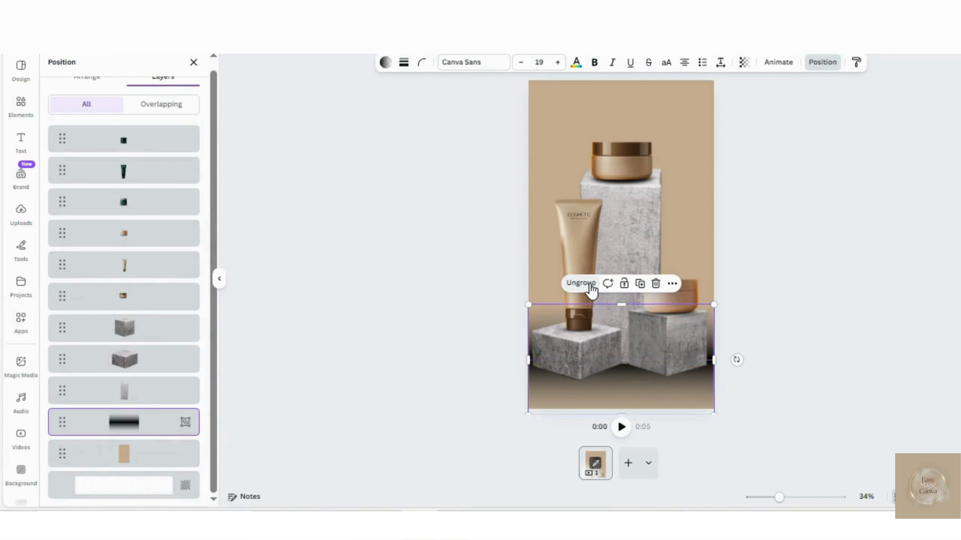
click(590, 286)
click(548, 319)
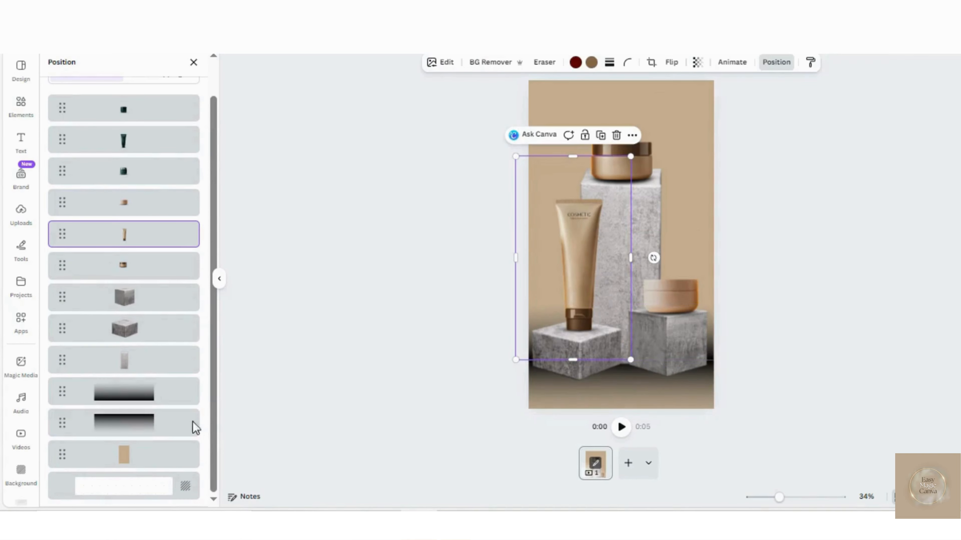
- Nudge the upper gradient slightly down so that it overlaps the edge of the lower gradient
click(131, 392)
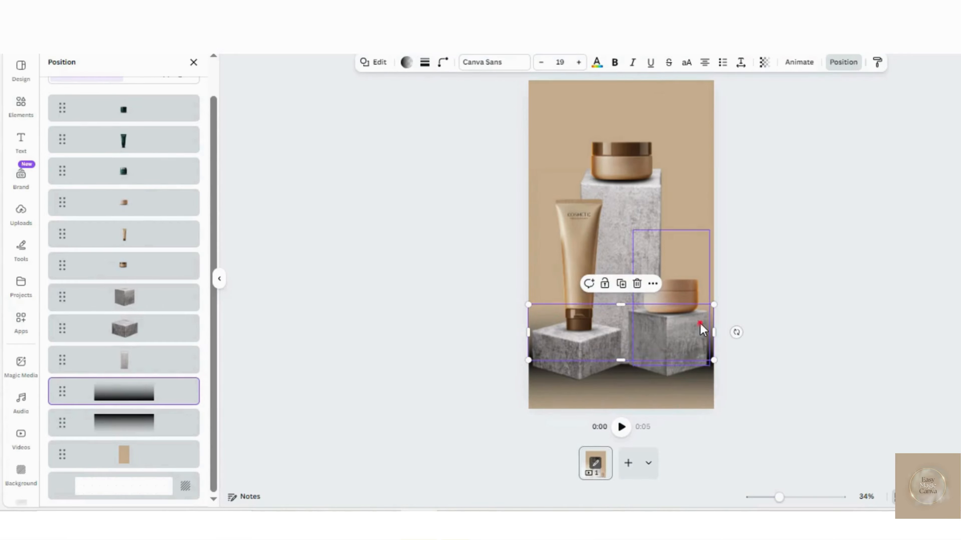
drag(700, 324, 700, 325)
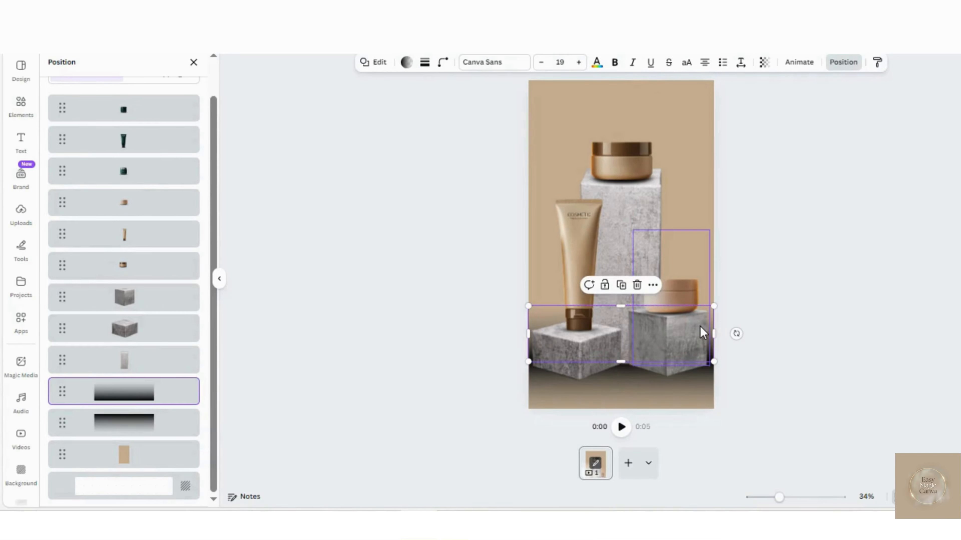
- Group the two shadow gradient layers and lower the group's opacity so the shadow behind the stones looks softer
shift+click(157, 426)
click(586, 285)
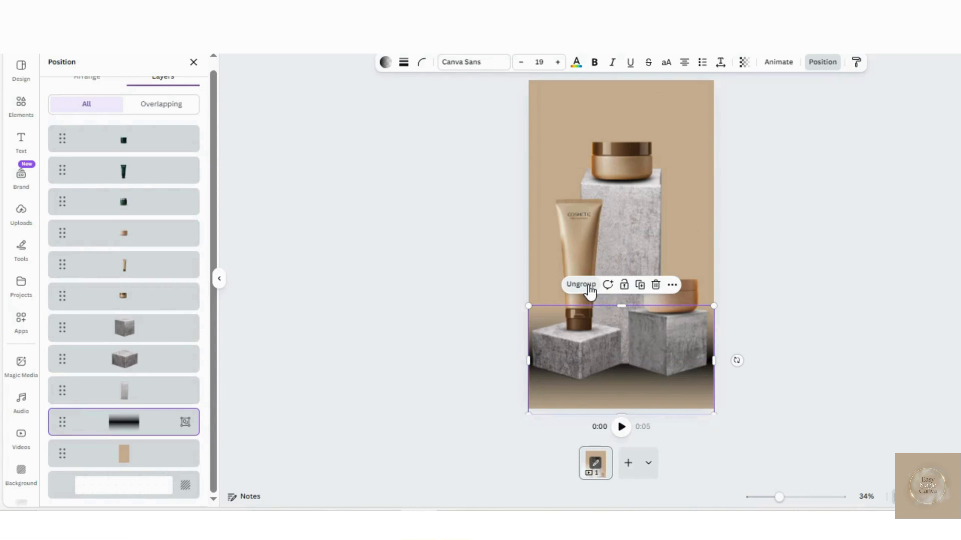
click(685, 126)
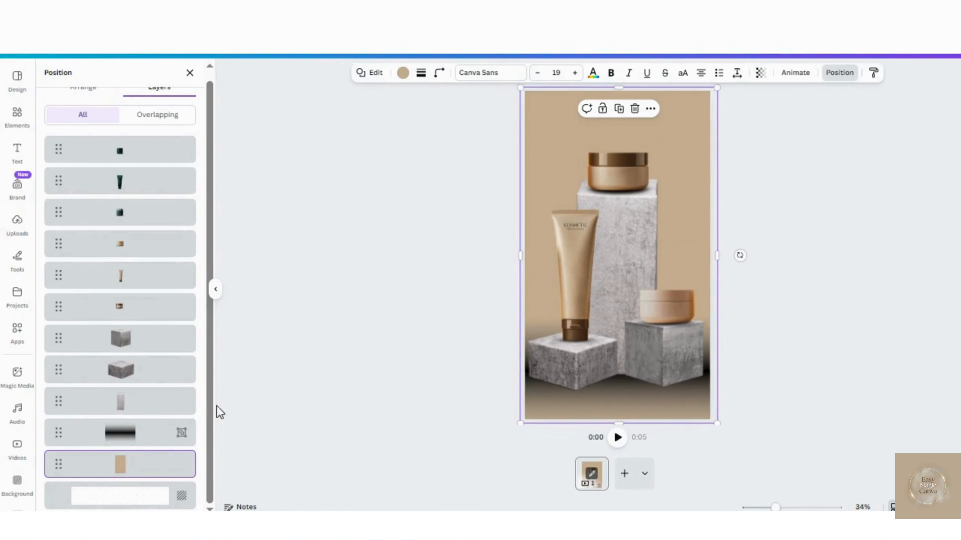
click(74, 432)
click(713, 99)
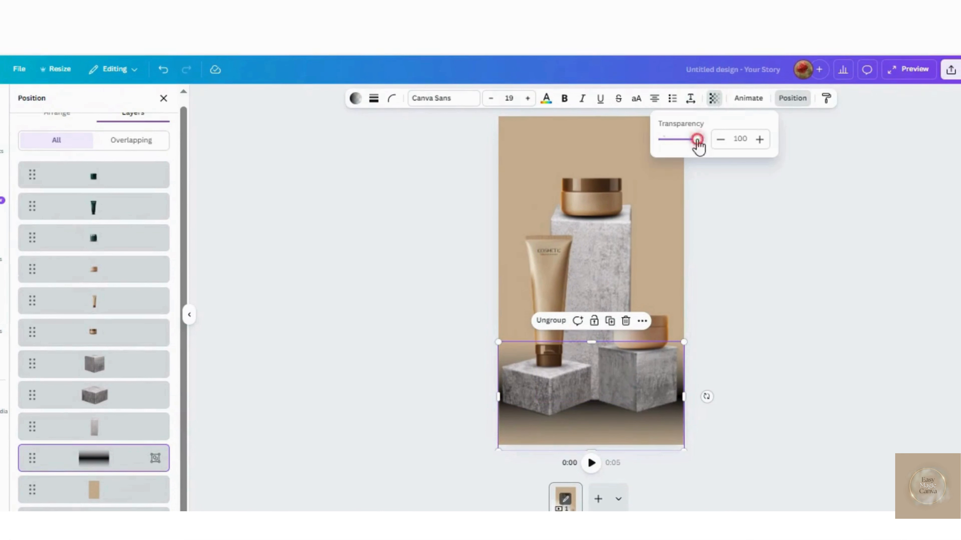
drag(697, 146, 683, 149)
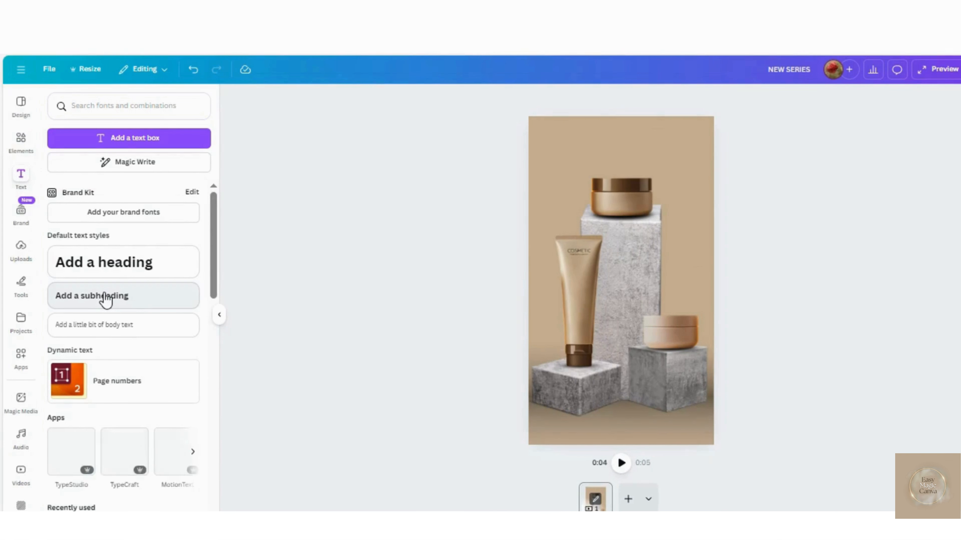
- Add a subheading reading "NEW SERIES" and place it centred near the page's upper edge
click(106, 296)
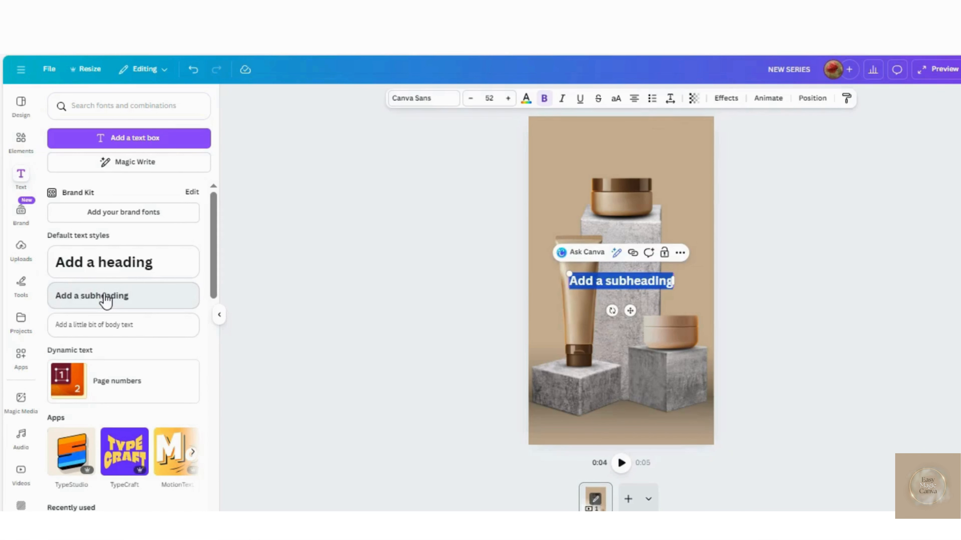
text(NEW SERIES)
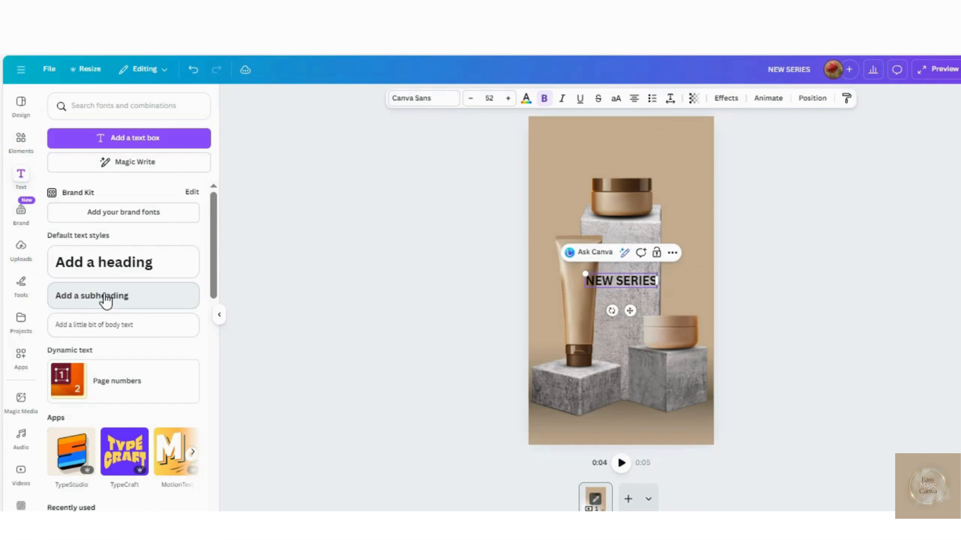
drag(630, 310, 630, 166)
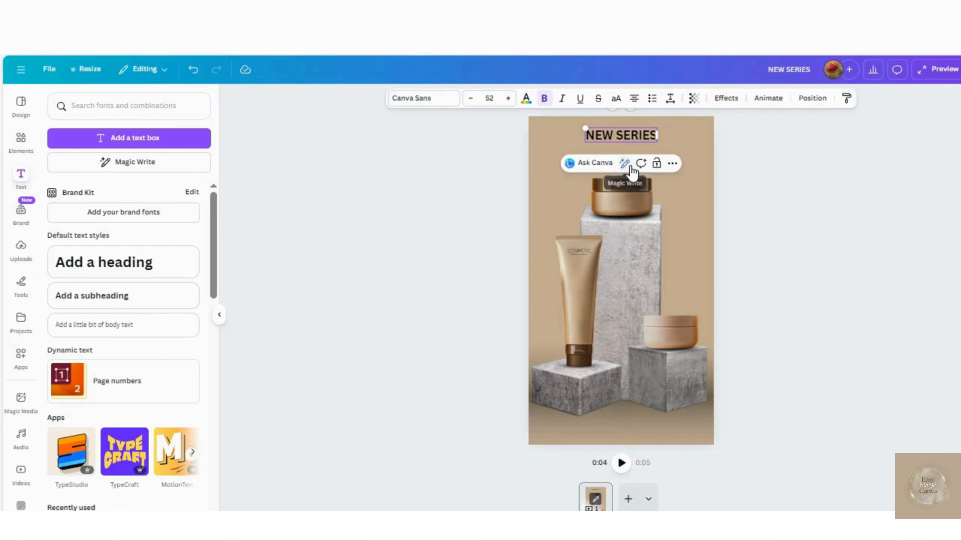
- Set the NEW SERIES text to the Didact Gothic font and apply the Lift effect
click(412, 99)
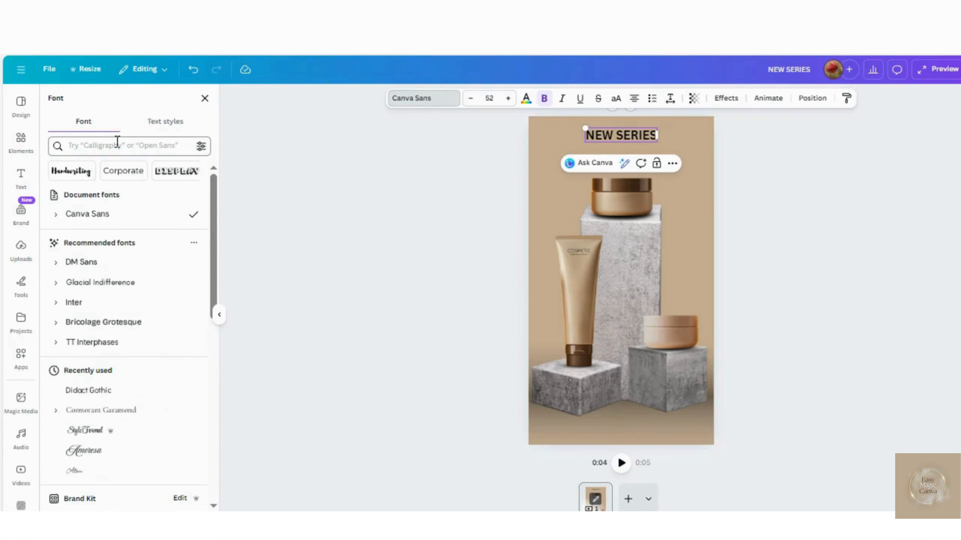
click(103, 391)
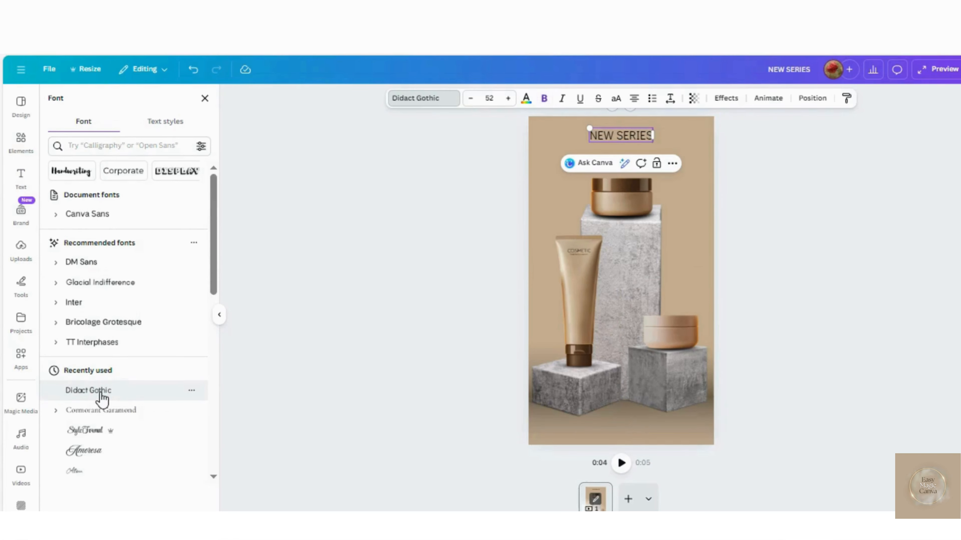
click(695, 100)
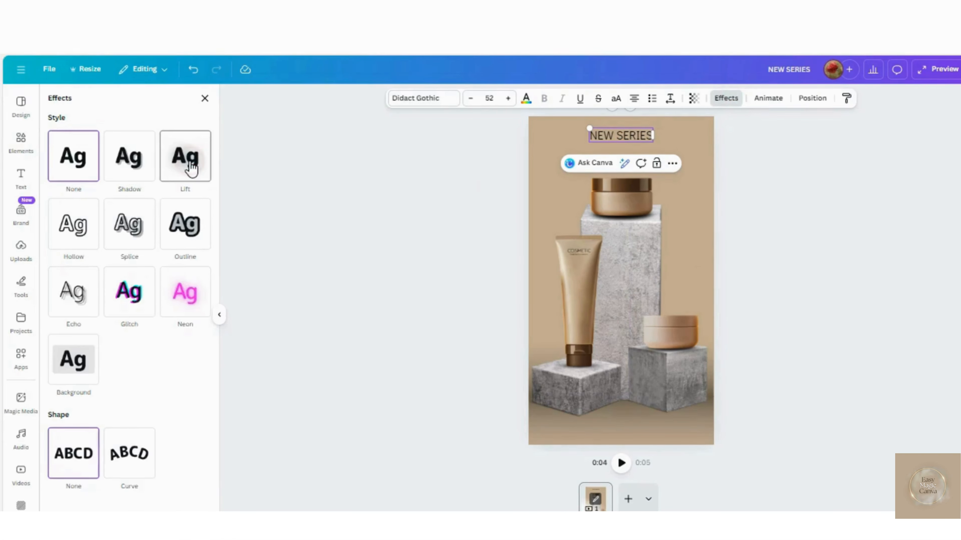
click(142, 156)
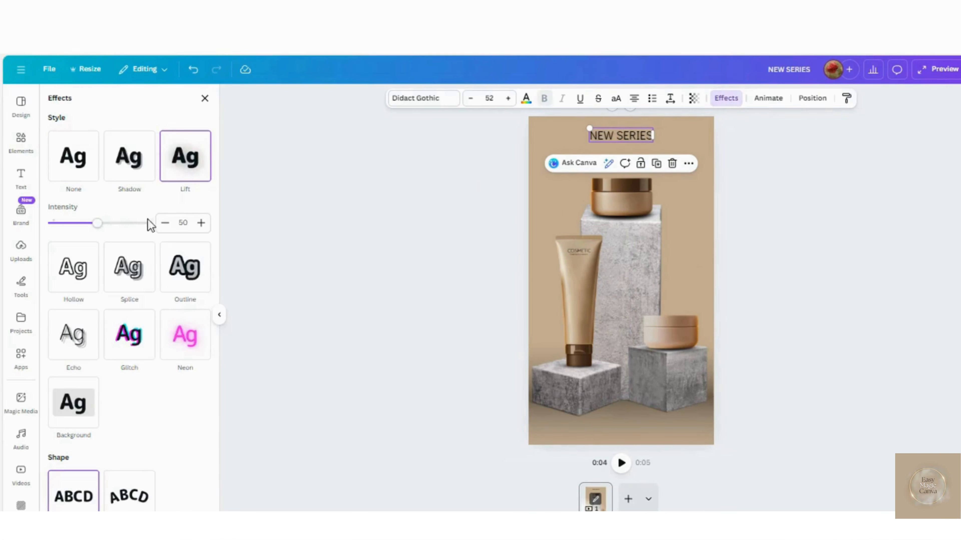
- Duplicate the NEW SERIES text just below it and change the copy to "SHOP NOW"
click(656, 164)
double_click(631, 159)
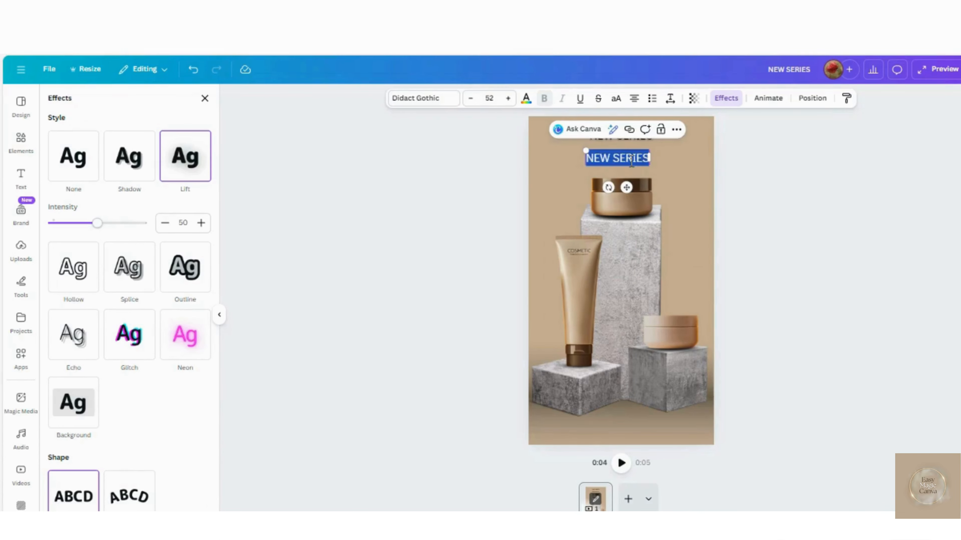
text(SHOP NOW)
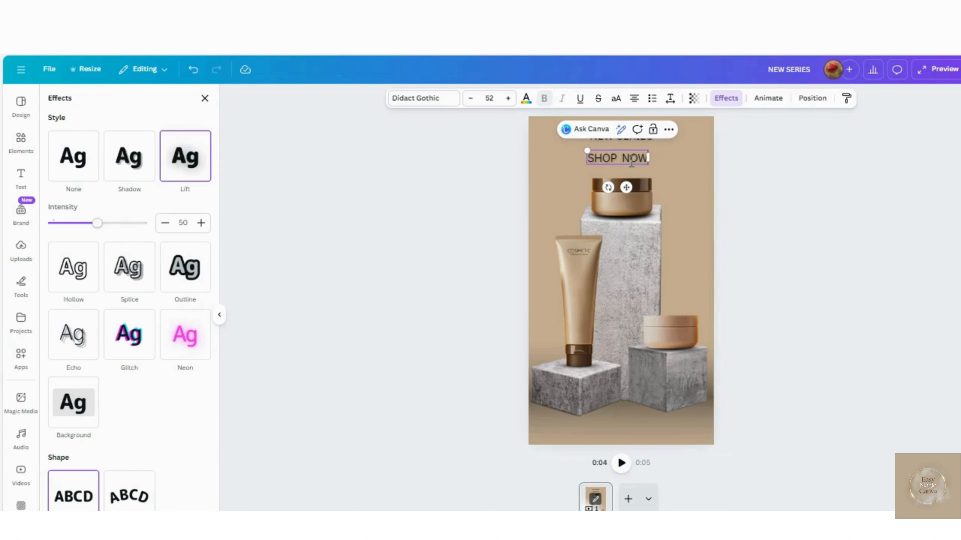
click(662, 171)
- Open the link settings of the SHOP NOW text and enter "link to your website or page" as the link
click(628, 161)
click(685, 131)
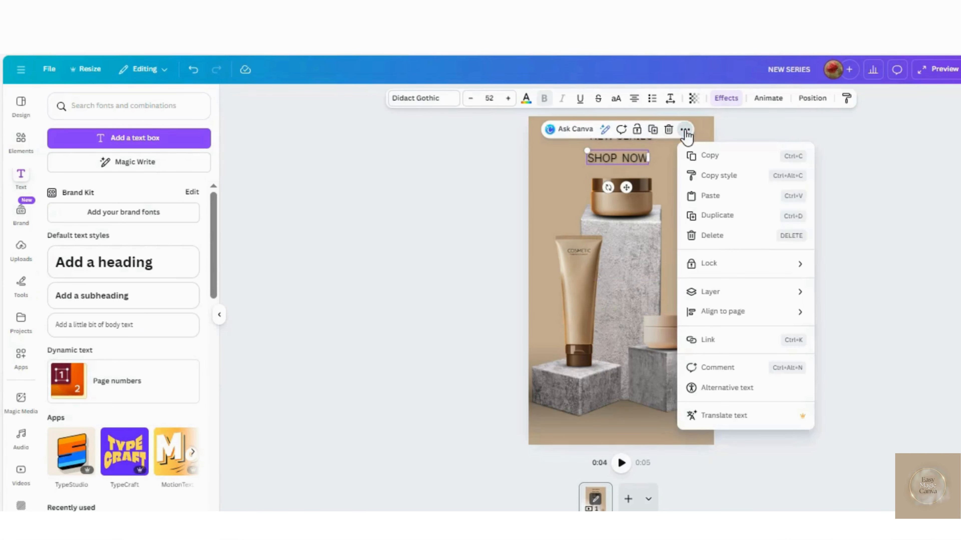
click(710, 340)
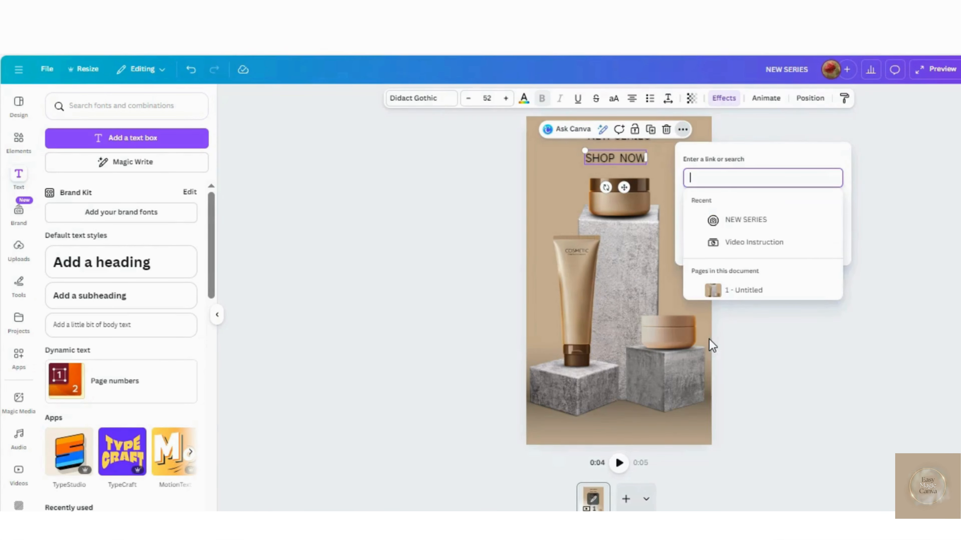
text(link)
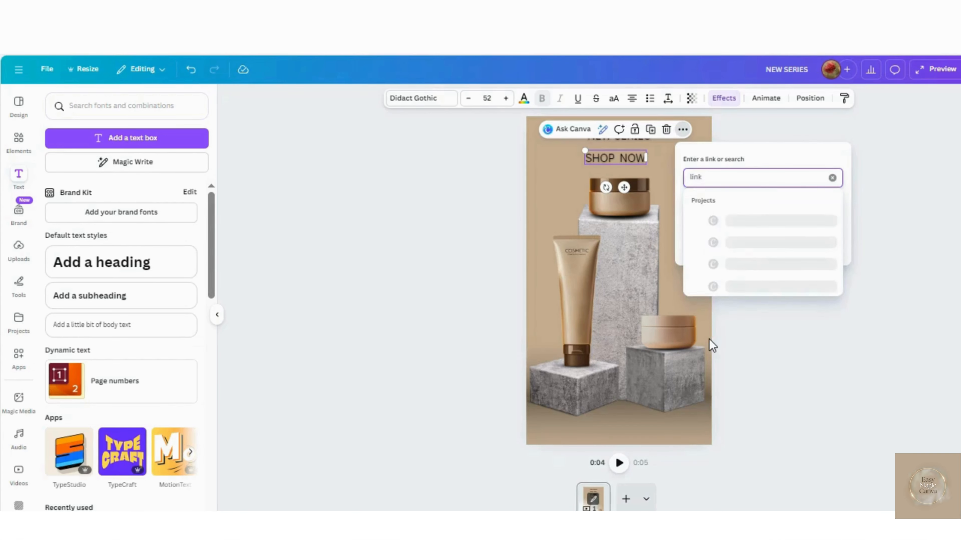
text( to your website or)
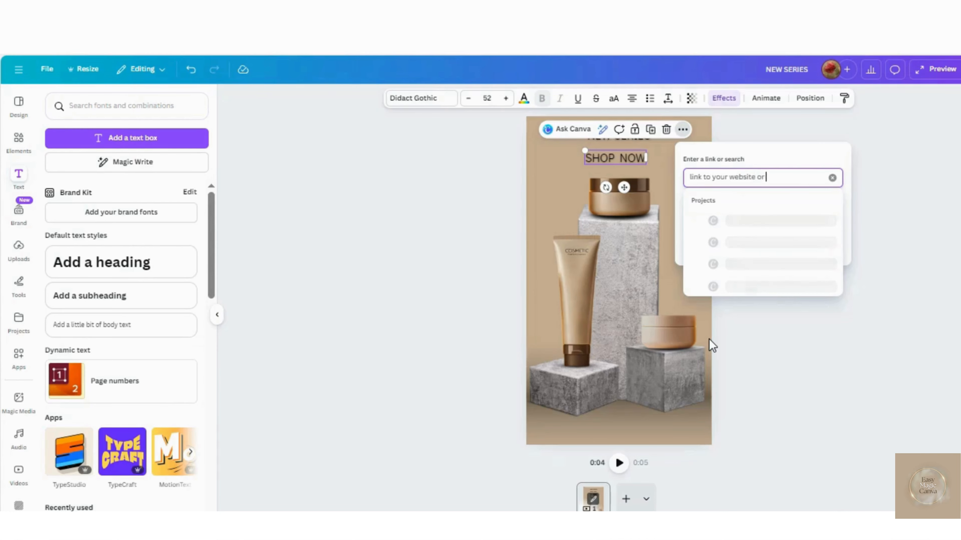
text( page)
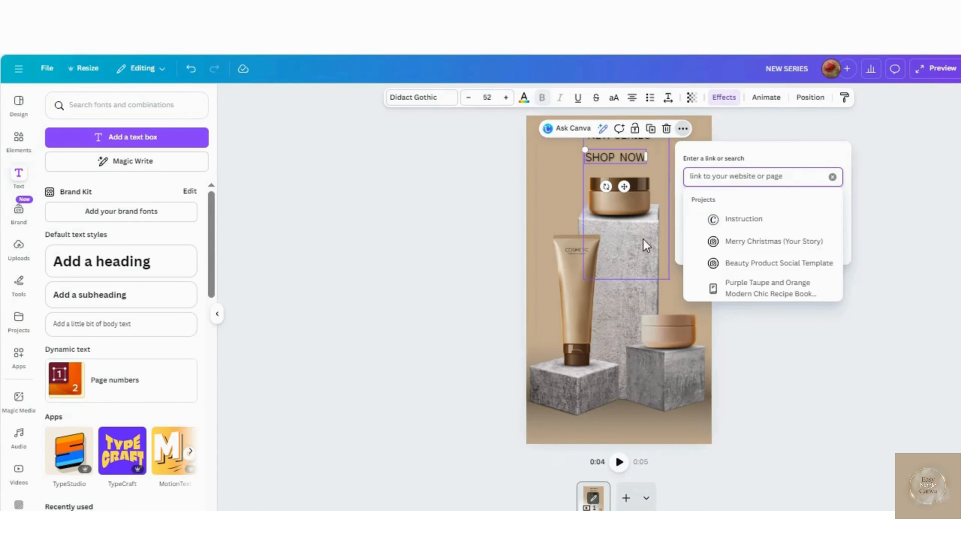
click(663, 172)
- Move SHOP NOW partly off the page's left edge and duplicate it into a row of four running across the page
click(624, 159)
drag(624, 159, 527, 157)
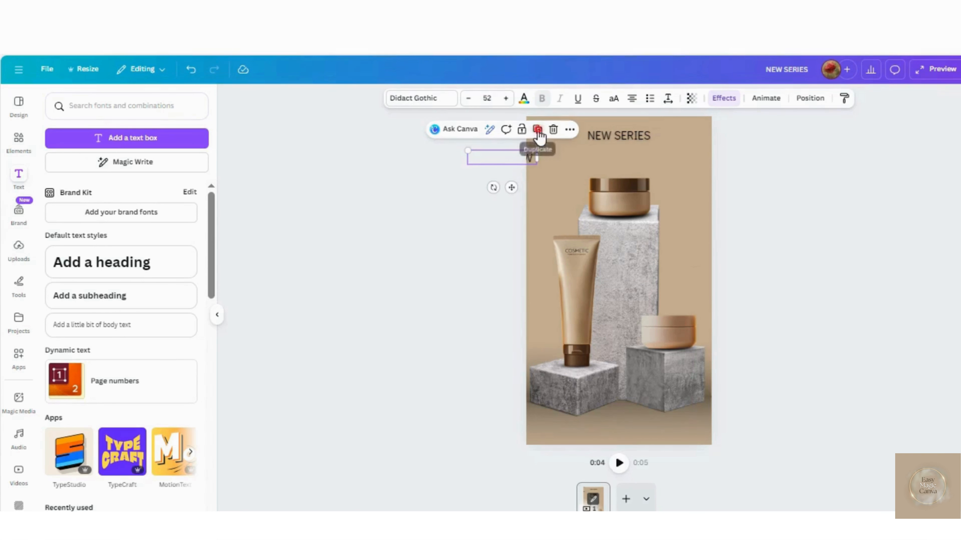
drag(514, 189, 580, 185)
click(606, 130)
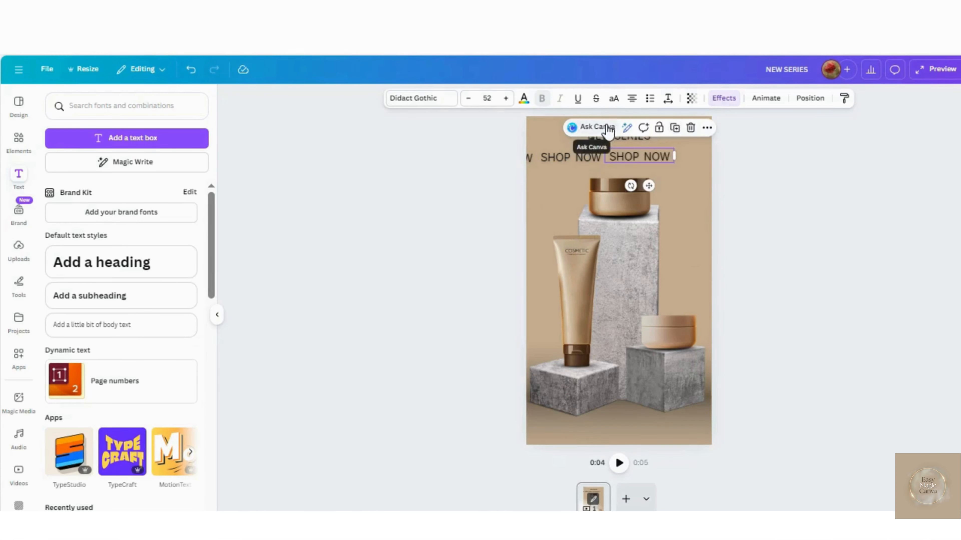
click(677, 129)
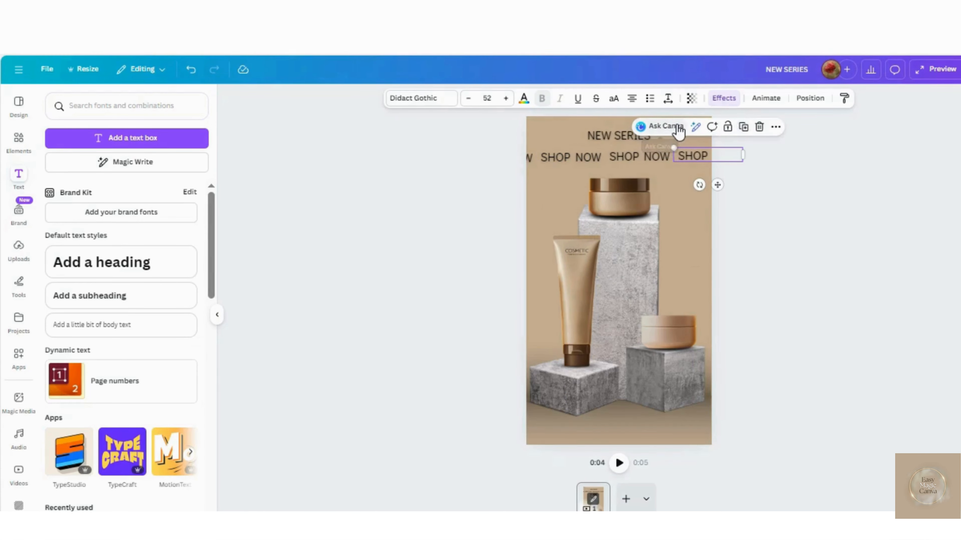
- Select all four SHOP NOW texts and group them
click(533, 159)
shift+click(574, 157)
shift+click(621, 157)
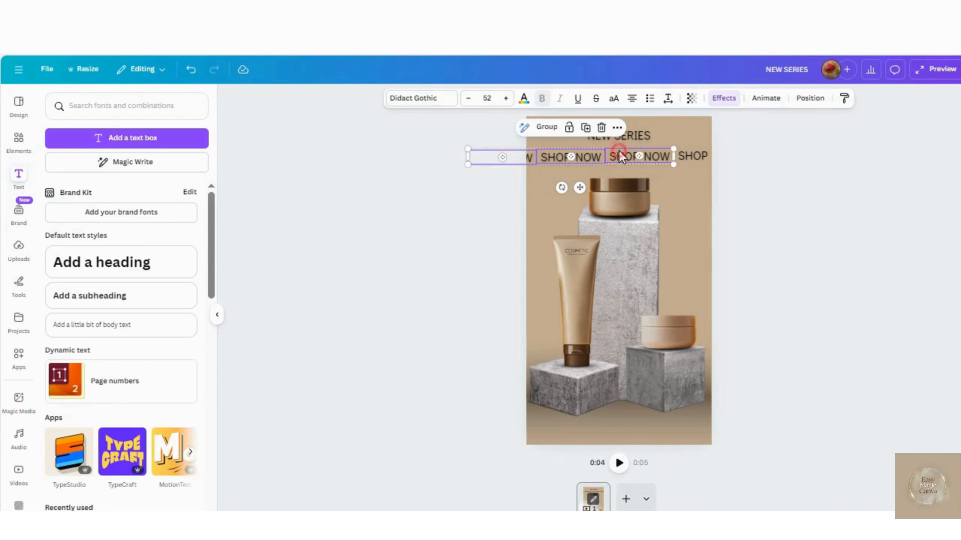
shift+click(692, 158)
click(578, 126)
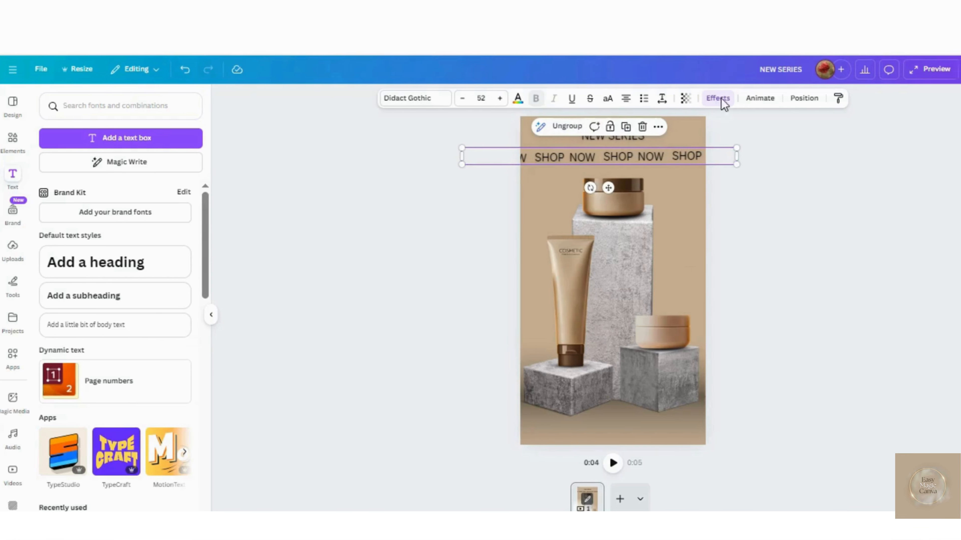
- Apply the Drift animation to the SHOP NOW group with the intensity at maximum
click(766, 98)
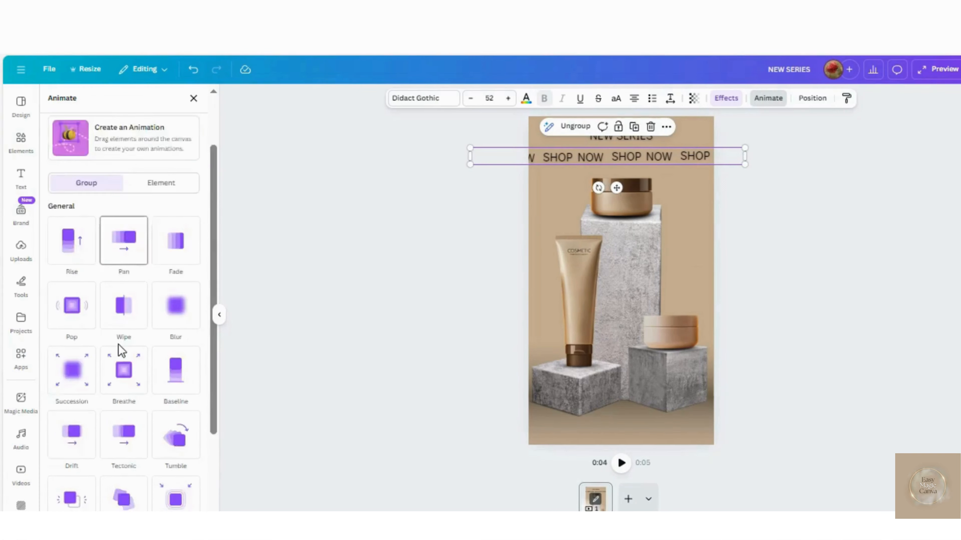
scroll(119, 345, down, 2)
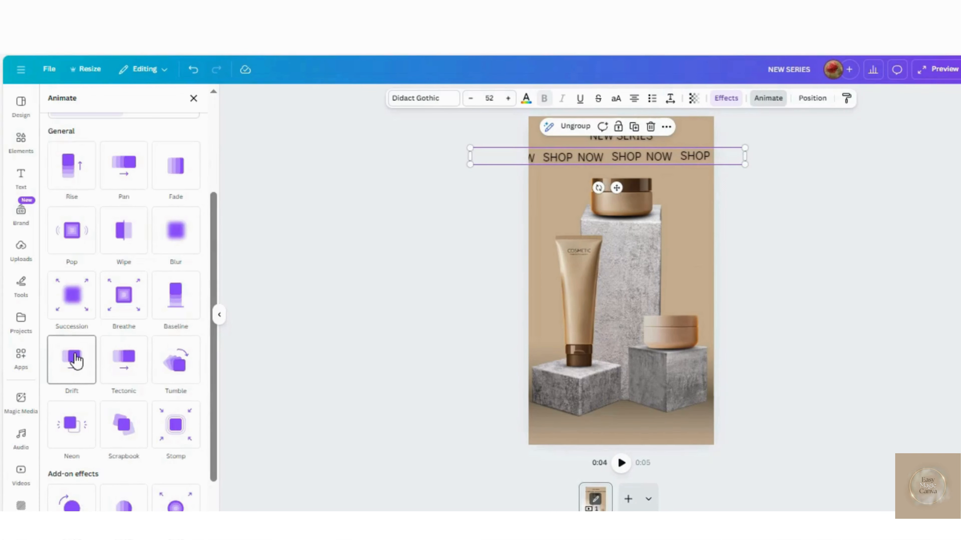
click(74, 359)
drag(124, 433, 195, 433)
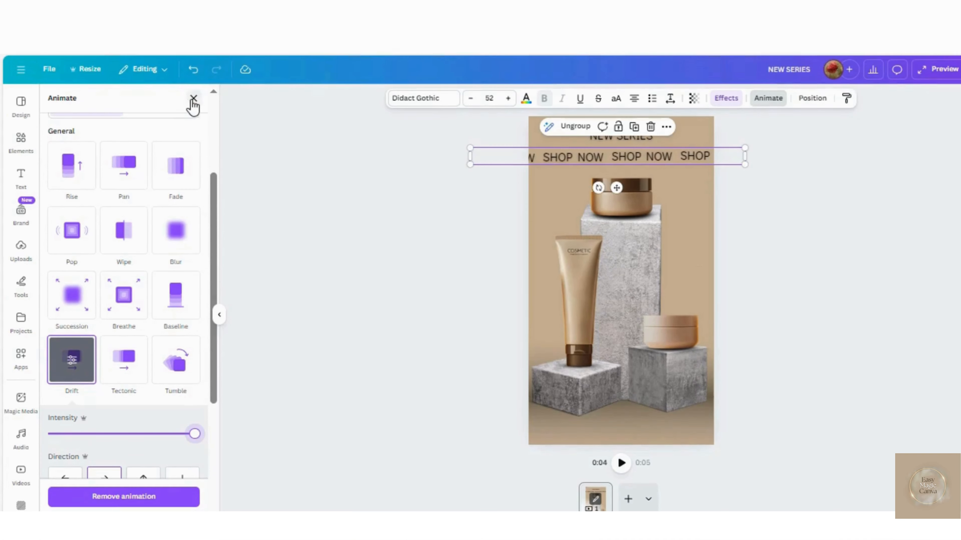
- Add a square and reshape it into a thin full-width band behind the SHOP NOW row
click(21, 147)
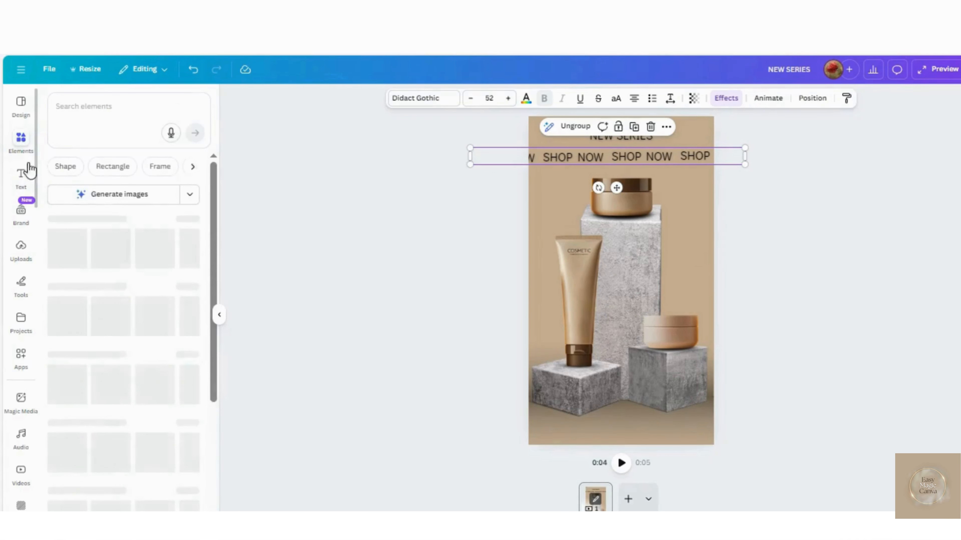
click(66, 254)
click(664, 283)
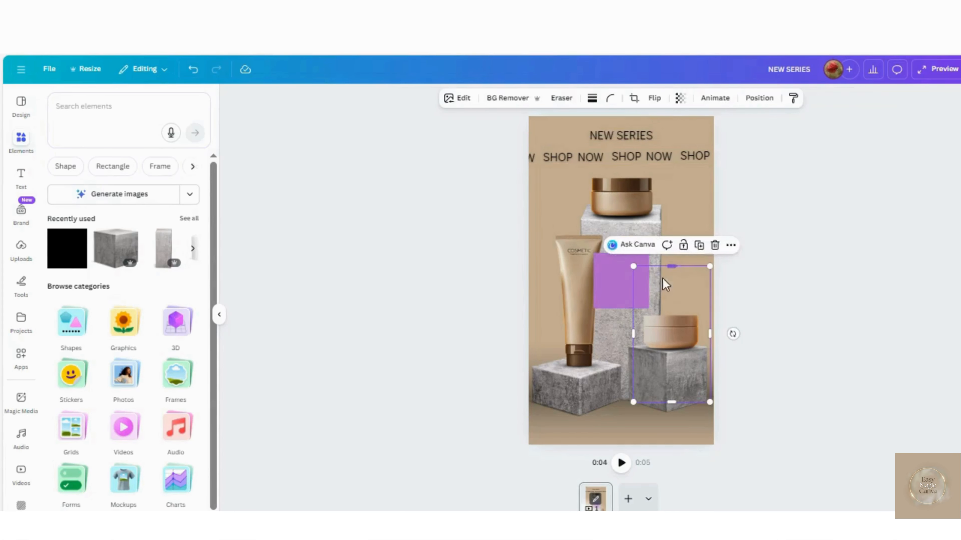
click(621, 287)
drag(623, 292, 716, 161)
drag(528, 156, 525, 156)
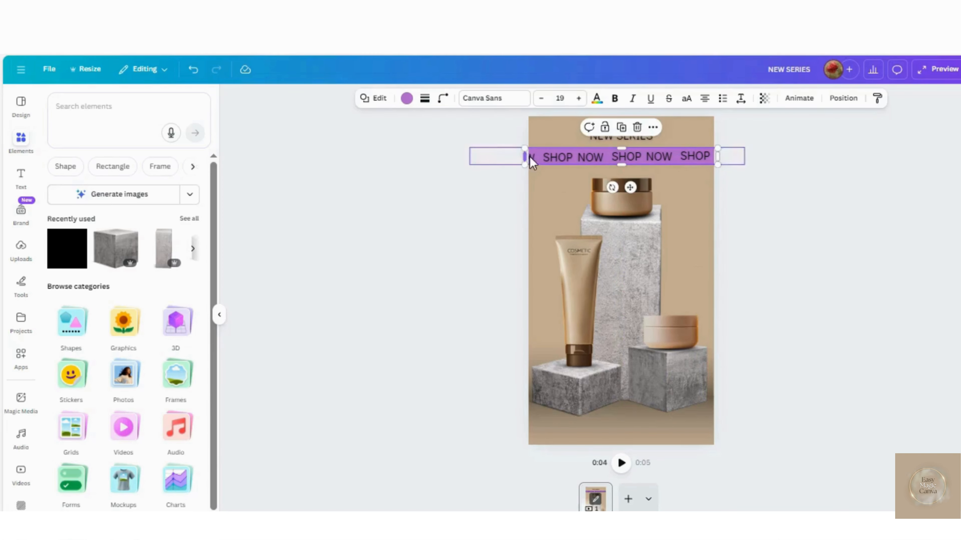
- Fill the band behind the SHOP NOW row with white and reselect the text group
click(406, 99)
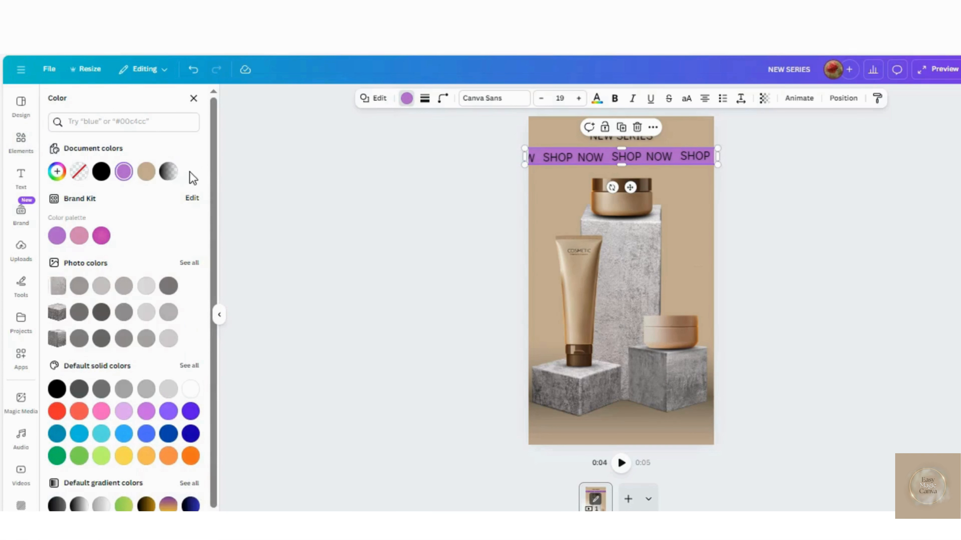
click(191, 389)
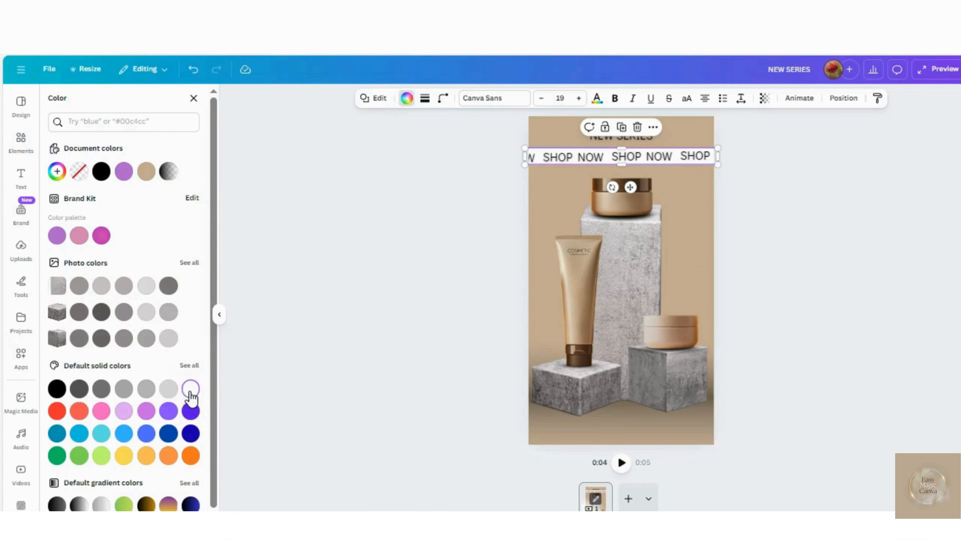
click(568, 159)
drag(567, 158, 569, 156)
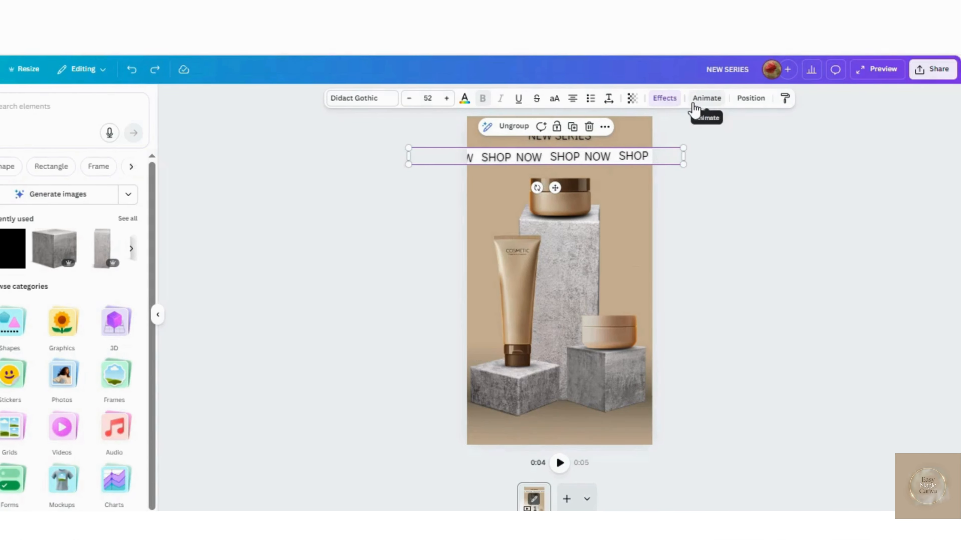
click(665, 98)
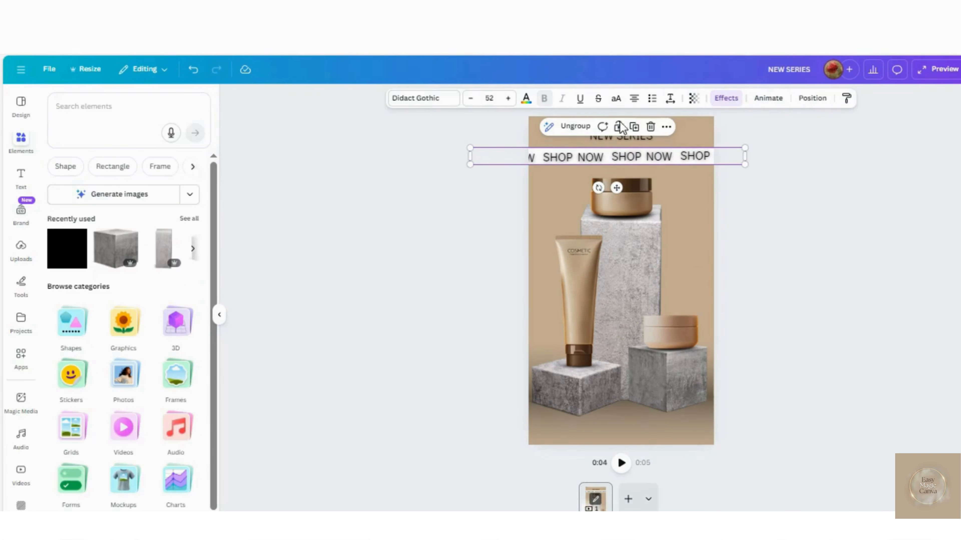
- Place a duplicate of NEW SERIES at the page's lower edge, reading "Comprehensive body care" on a single line
click(619, 141)
click(658, 165)
drag(649, 143, 583, 427)
double_click(582, 428)
text(Comprehensi)
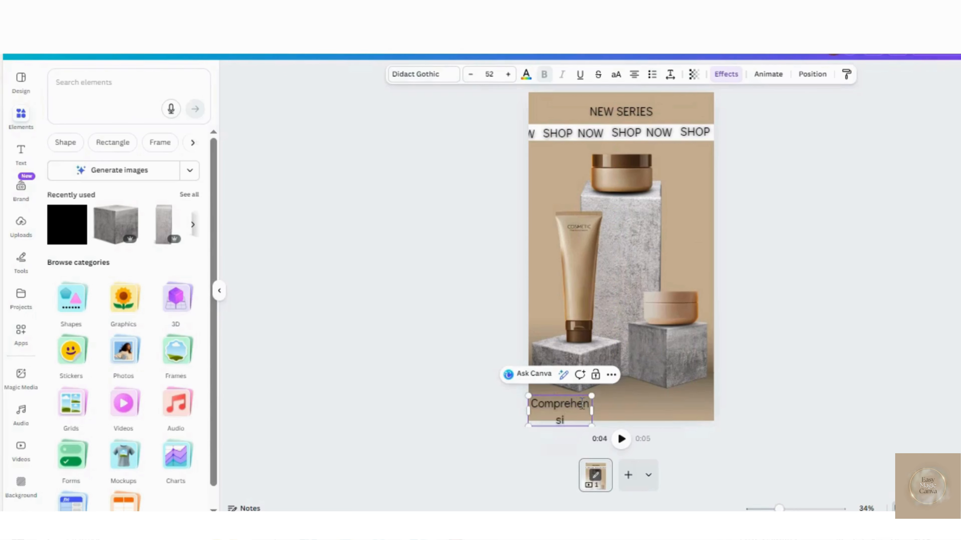
text(ve body care)
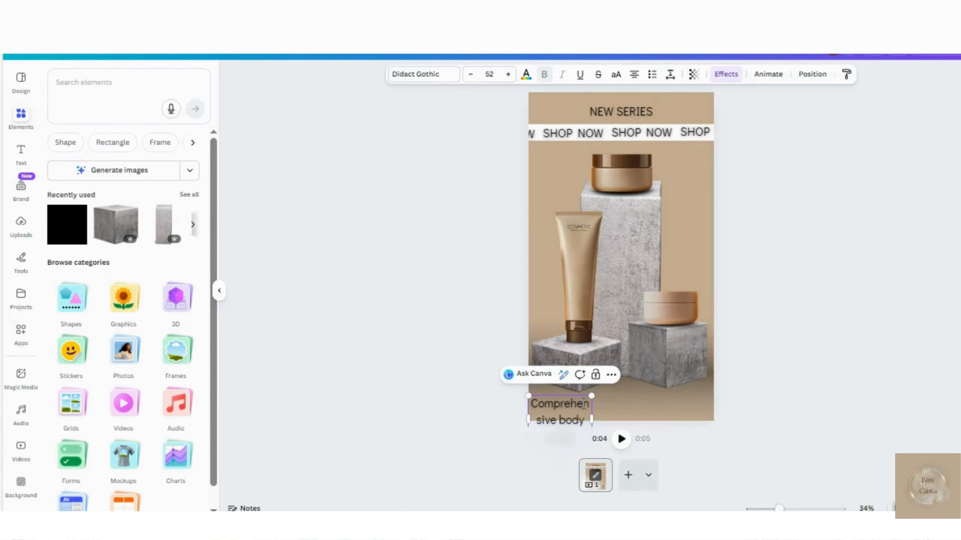
click(592, 421)
drag(592, 408, 672, 391)
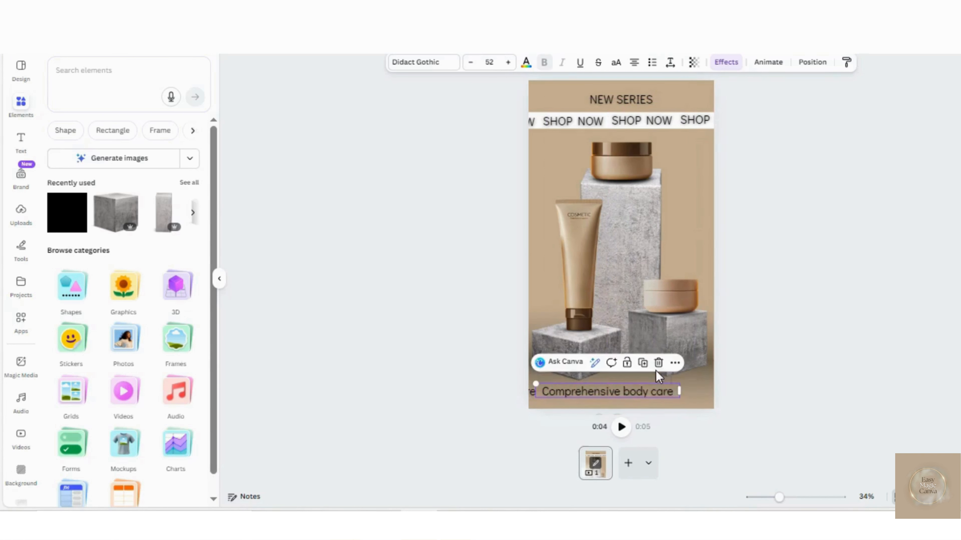
- Add another copy of the "Comprehensive body care" text to extend the row beyond the page edge, and group all the copies
click(643, 364)
click(536, 395)
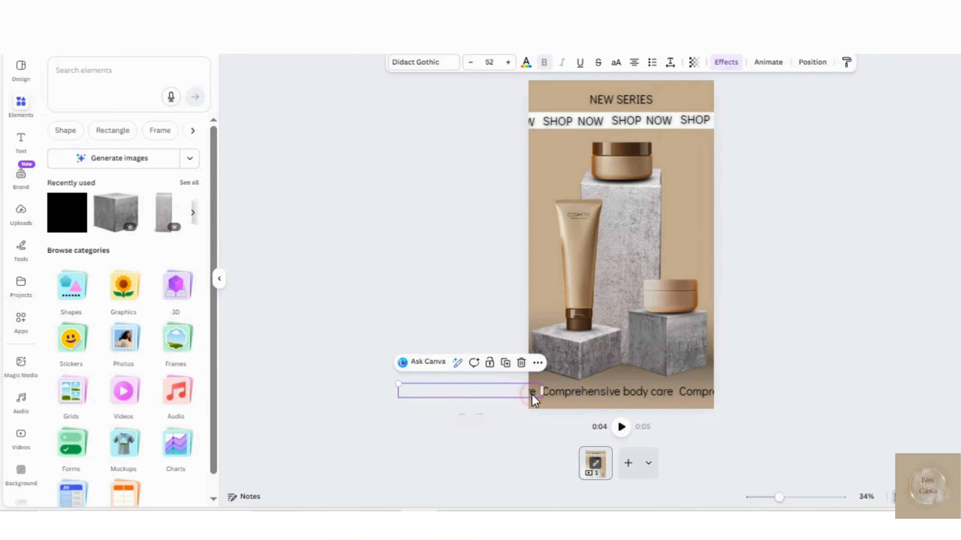
shift+click(566, 394)
key(ctrl+g)
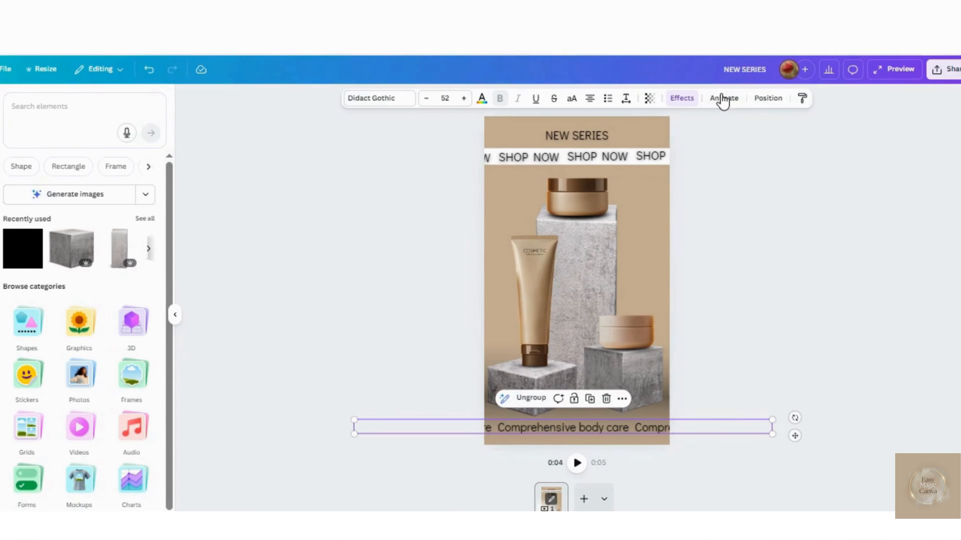
- Apply the Drift animation to the "Comprehensive body care" group, moving leftward with the intensity at maximum
click(768, 61)
scroll(83, 416, down, 3)
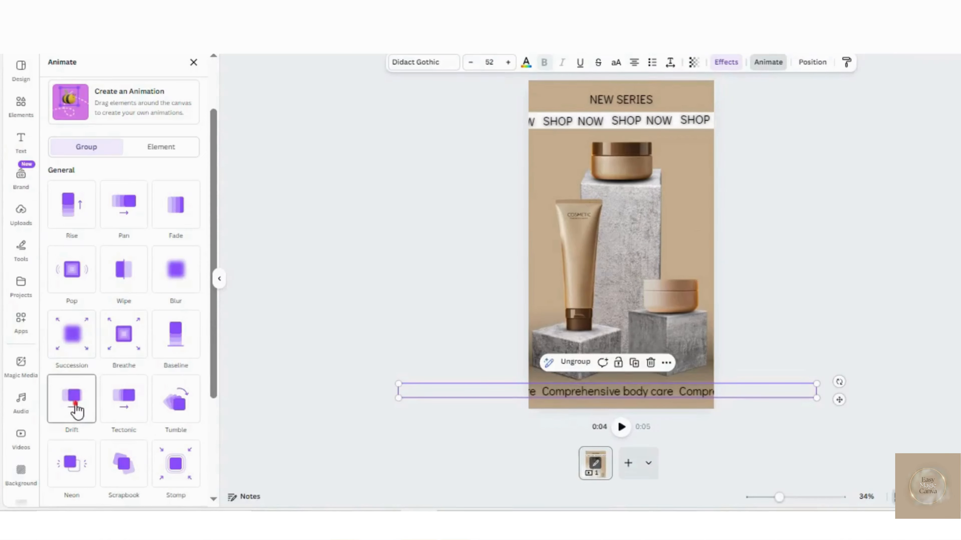
click(76, 396)
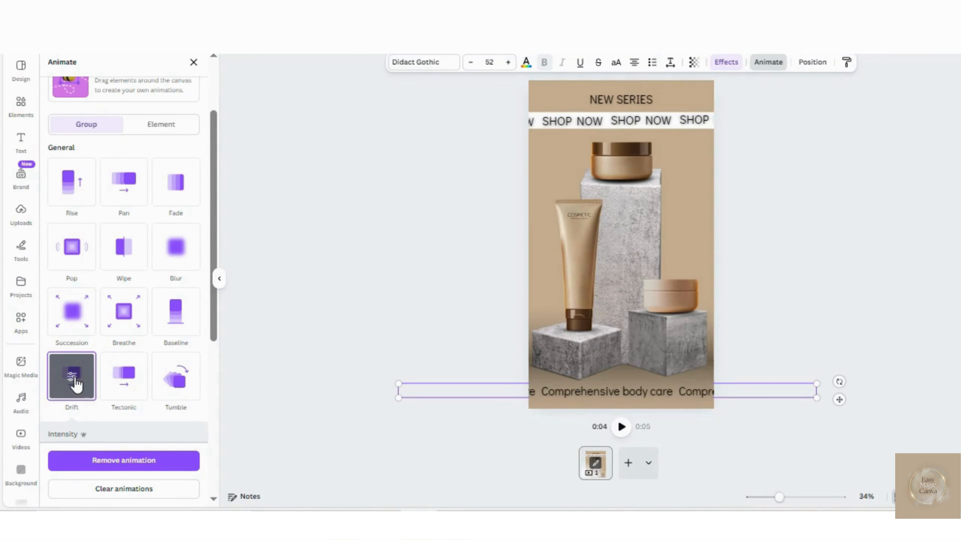
scroll(76, 384, down, 2)
click(67, 419)
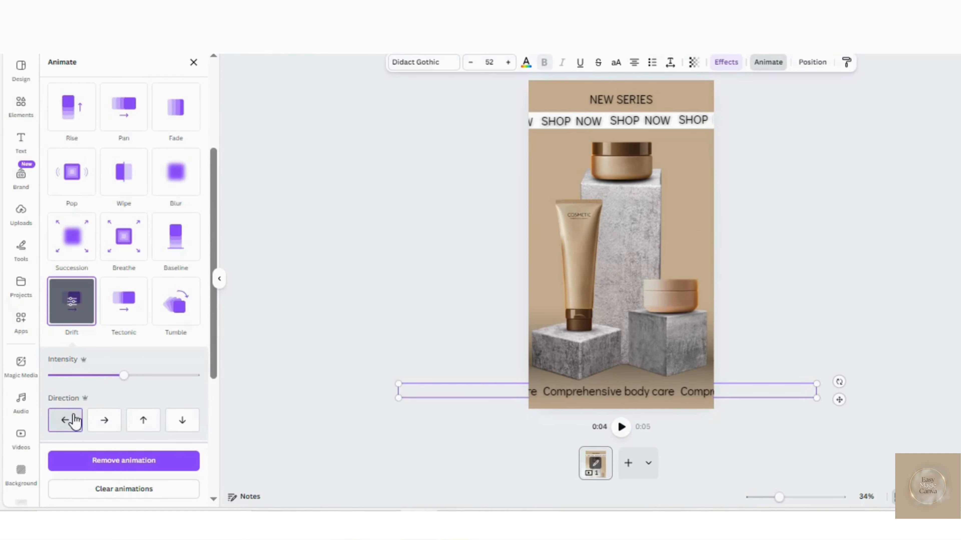
drag(125, 379, 205, 392)
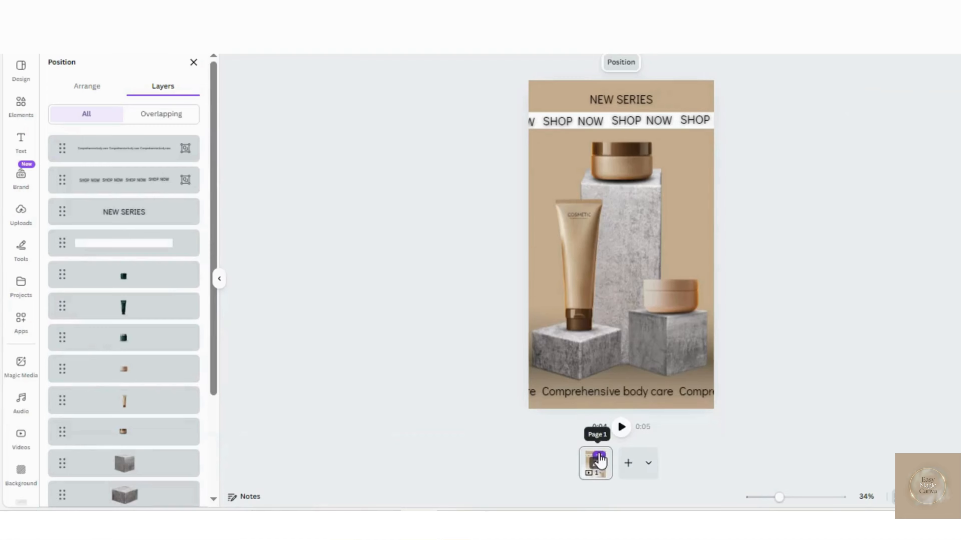
- Duplicate the page and, on the copy, swap the beige jar on the small right podium for the small silver-lidded green jar
click(597, 455)
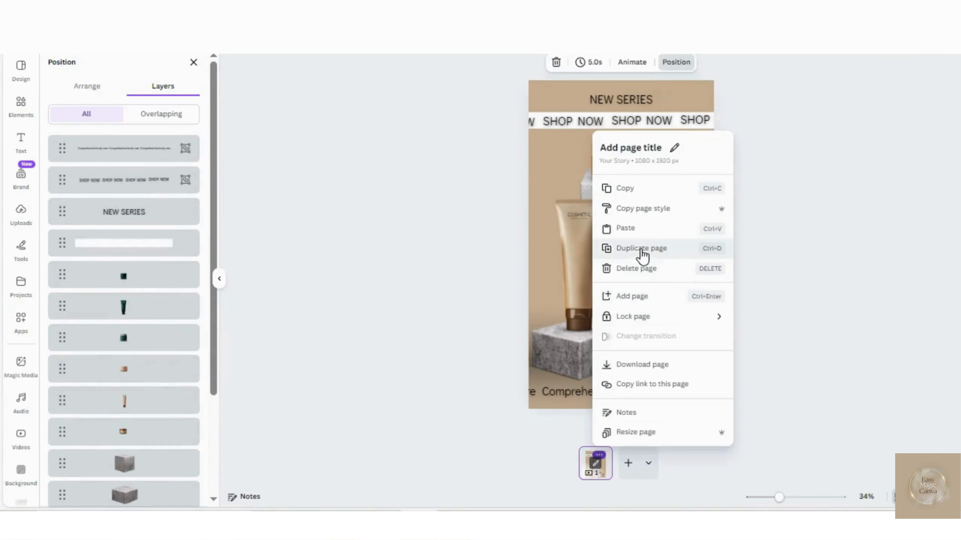
click(642, 249)
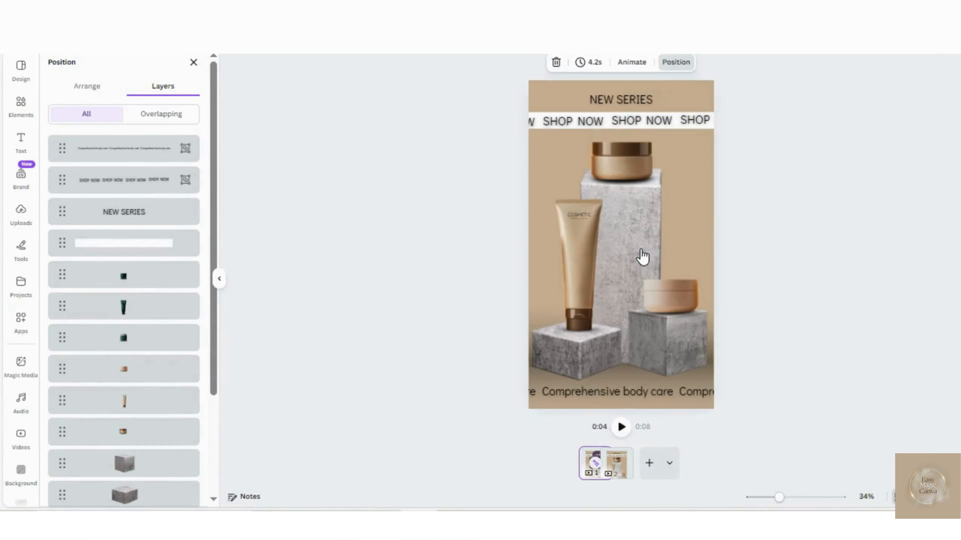
click(671, 295)
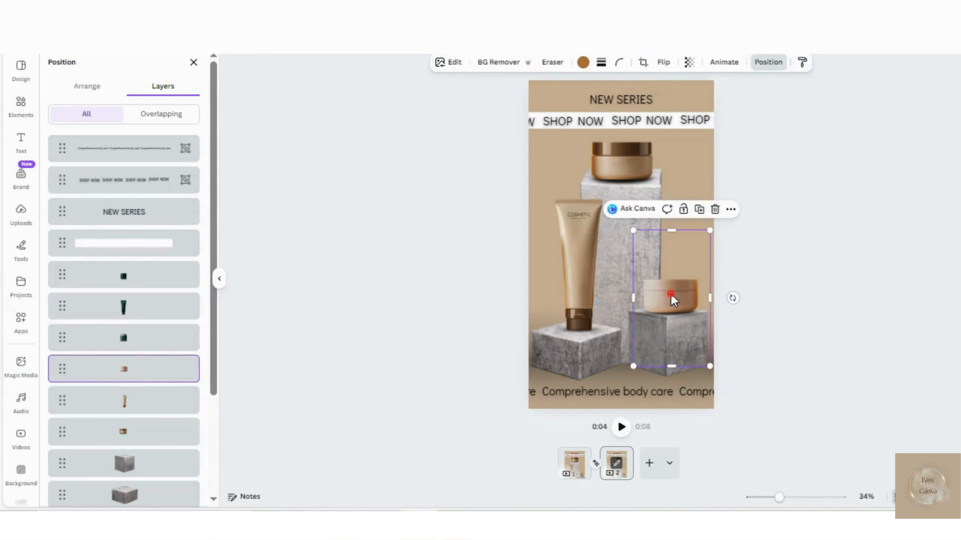
drag(671, 295, 672, 408)
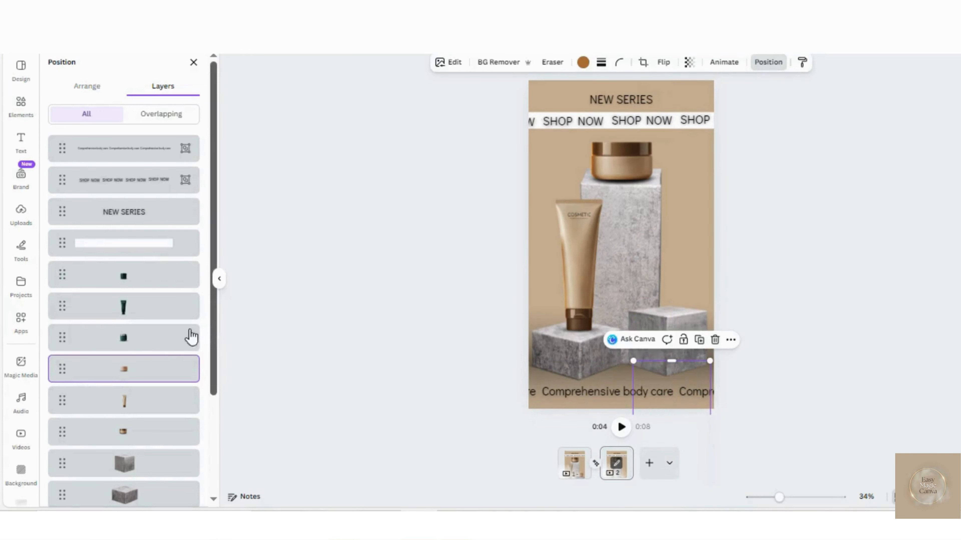
click(163, 343)
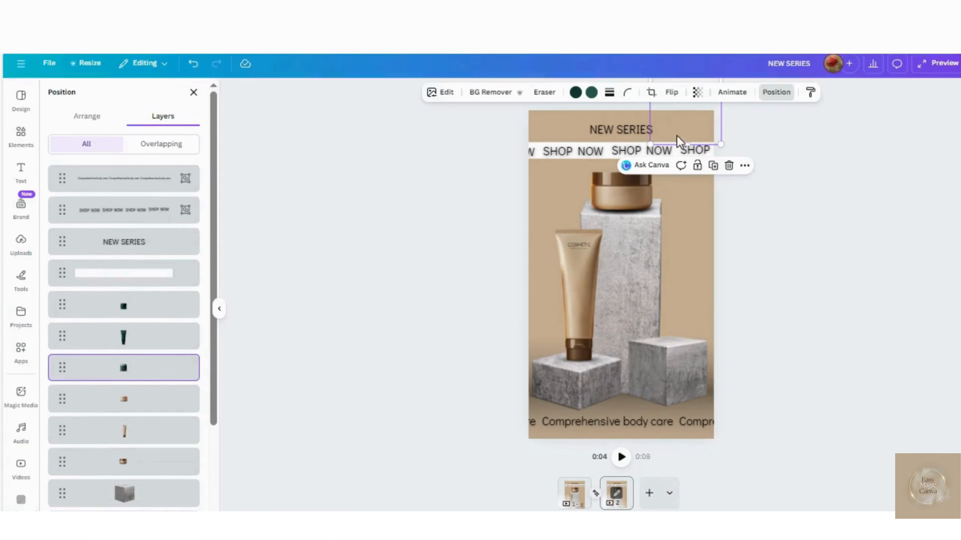
drag(678, 142, 675, 367)
- Move the beige tube off the second page and place the green tube on the left podium instead
click(580, 317)
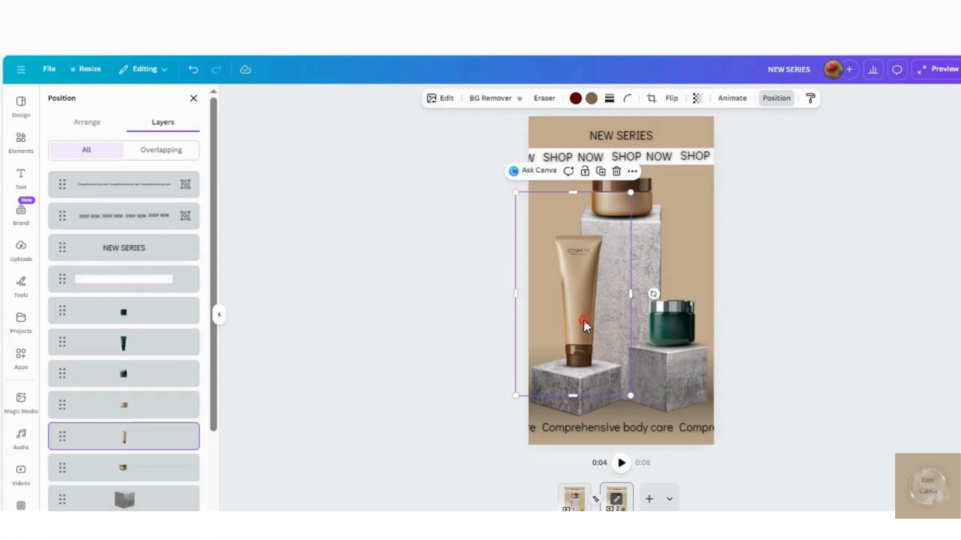
drag(580, 318, 583, 368)
drag(584, 326, 582, 454)
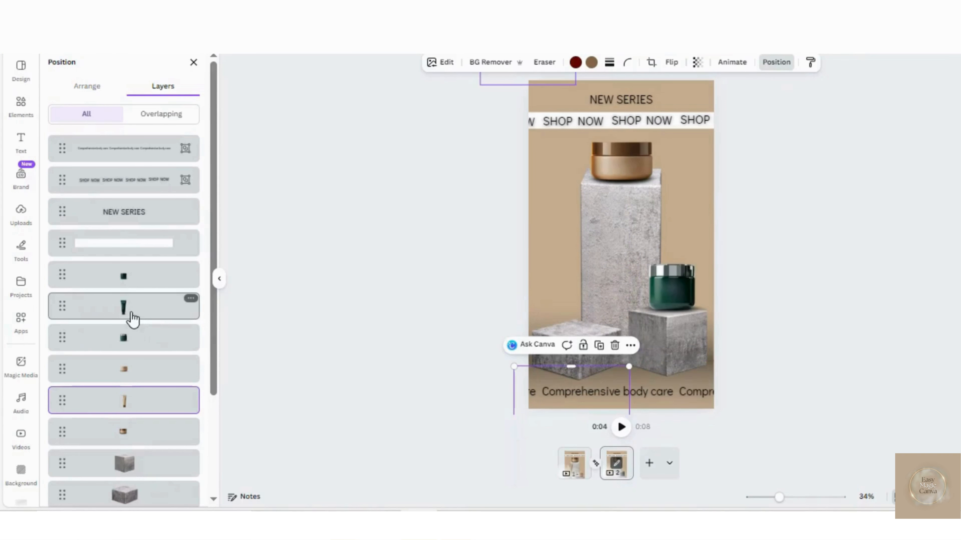
click(131, 315)
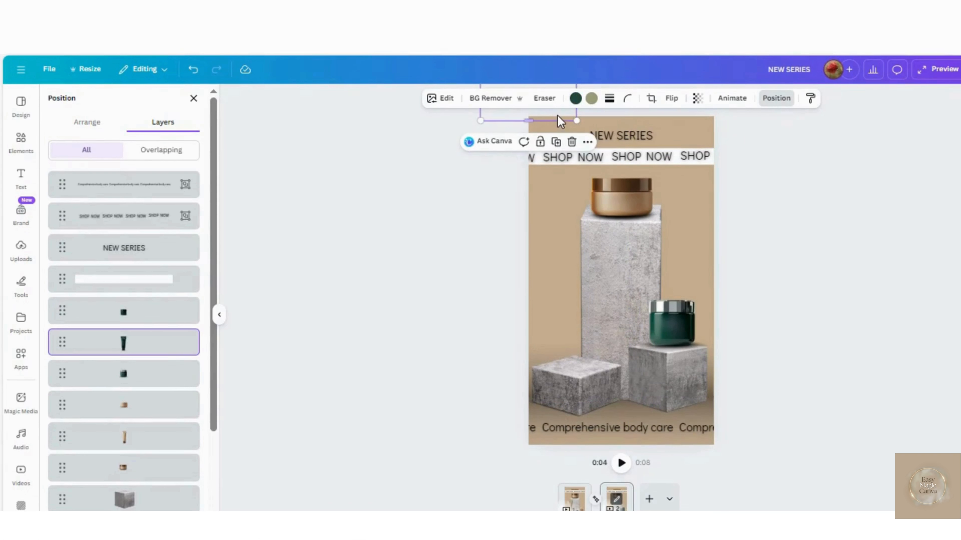
drag(559, 83, 605, 256)
drag(606, 293, 609, 367)
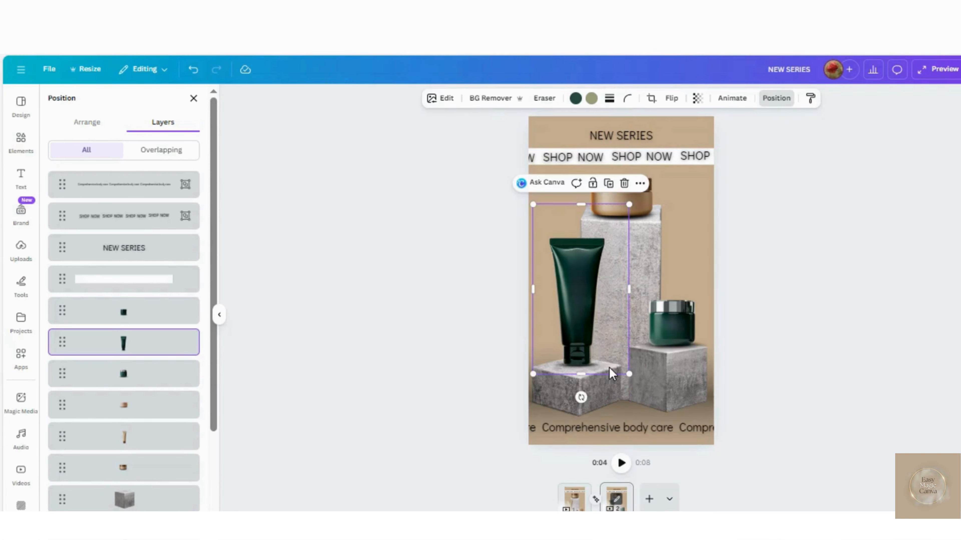
- Move the beige jar off the tall podium and set the large green jar on top in its place
click(638, 210)
drag(638, 210, 635, 132)
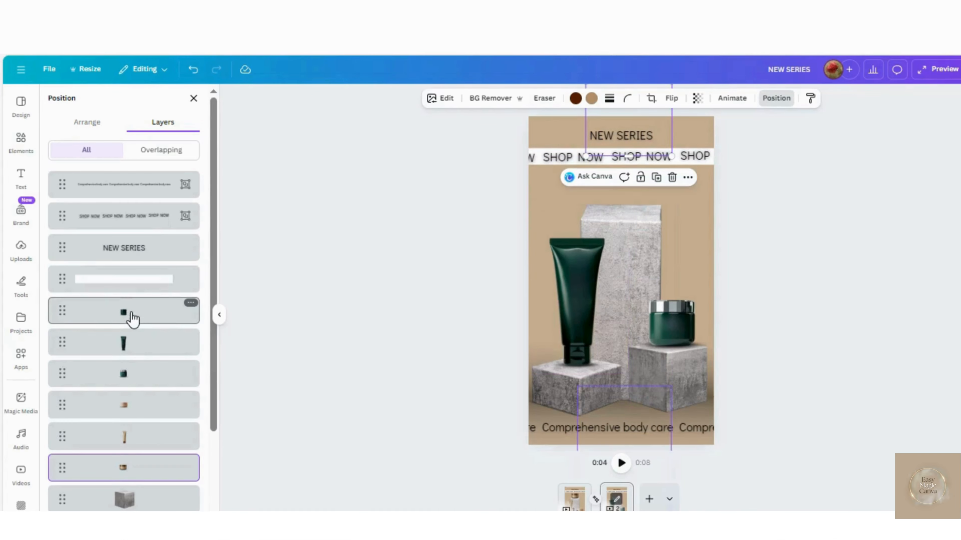
click(129, 320)
drag(634, 418, 625, 308)
drag(624, 272, 635, 181)
drag(630, 255, 627, 174)
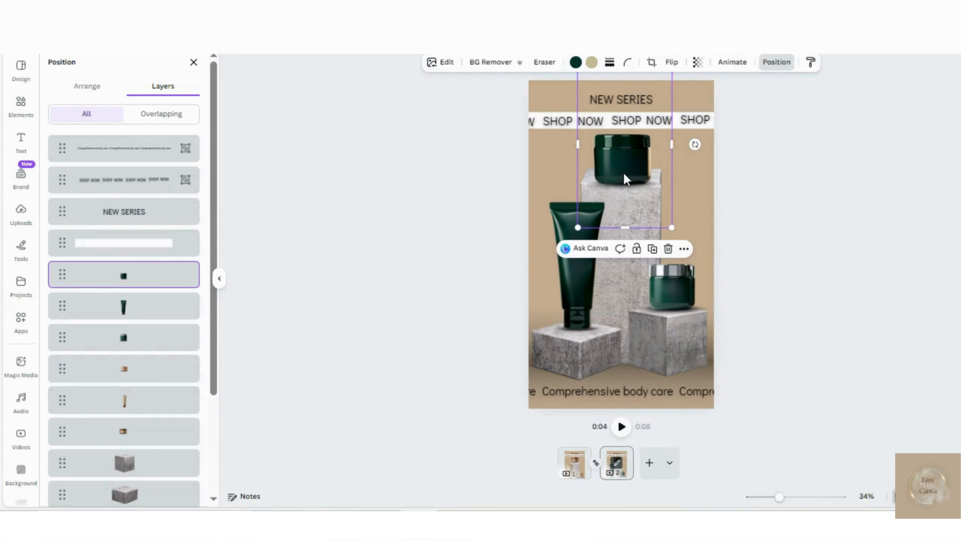
- Recolour the second page's background rectangle with the dark green #0F3525 sampled from the green tube
click(544, 135)
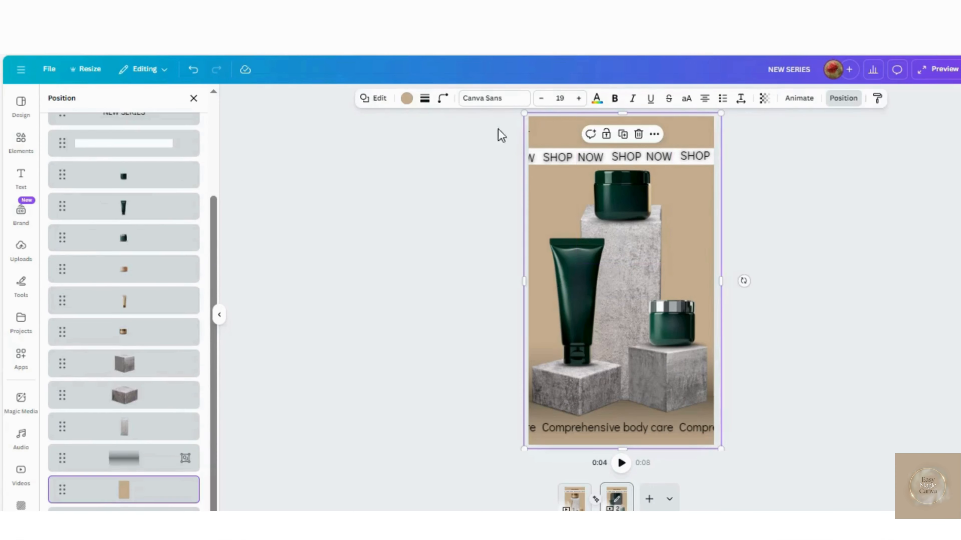
click(407, 98)
click(57, 174)
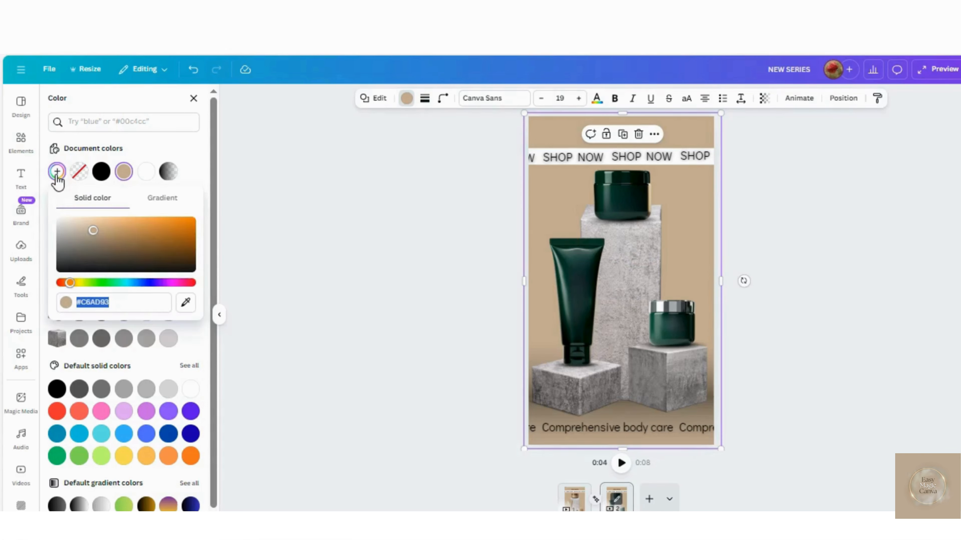
click(185, 305)
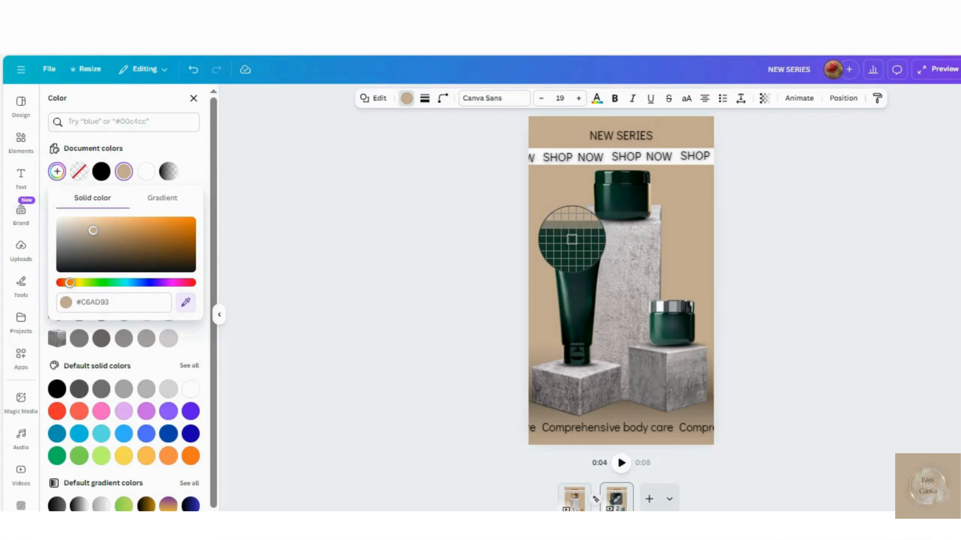
click(573, 241)
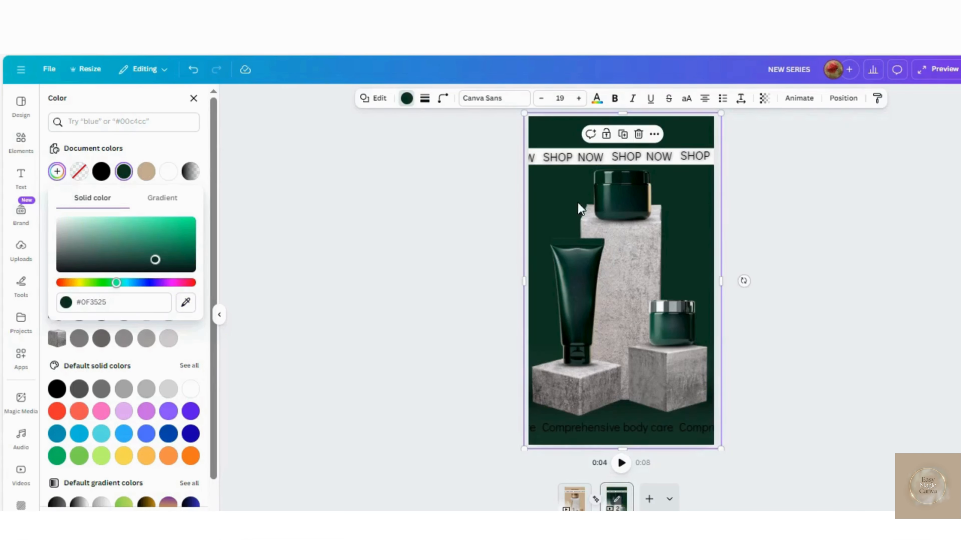
- Change the NEW SERIES heading and the "Comprehensive body care" row to white on the green page
click(605, 204)
click(620, 143)
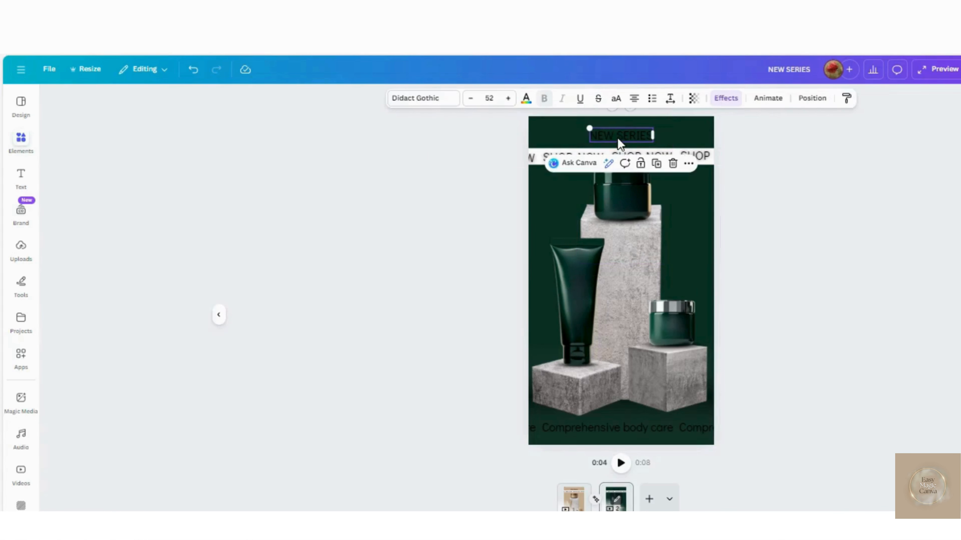
click(526, 99)
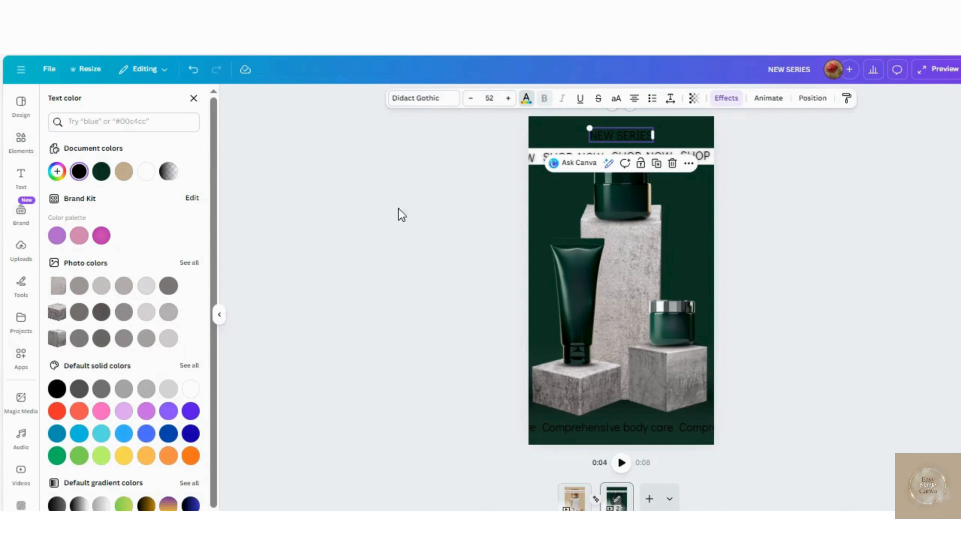
click(190, 389)
click(568, 399)
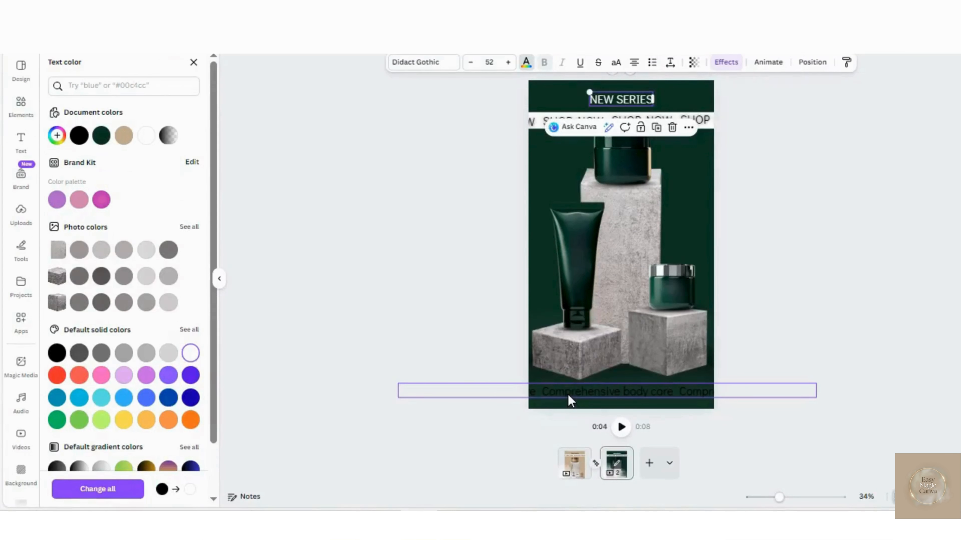
click(191, 354)
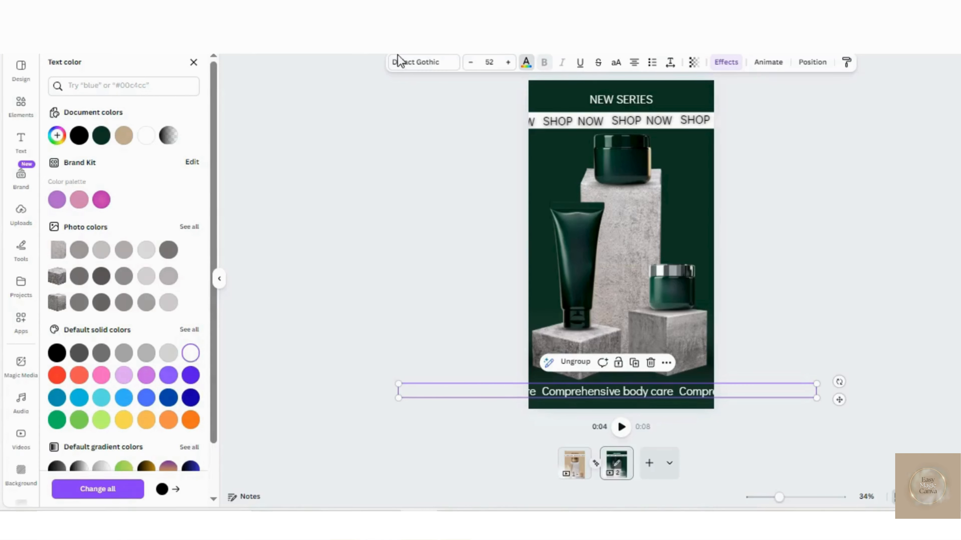
- Set the font size of the "Comprehensive body care" row to 44 on both pages
click(492, 63)
text(44)
key(Return)
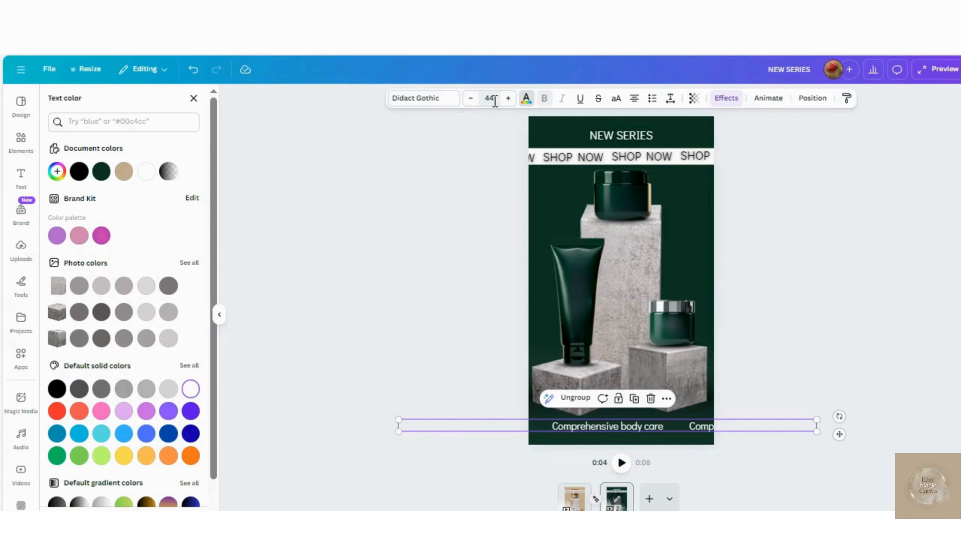
click(574, 499)
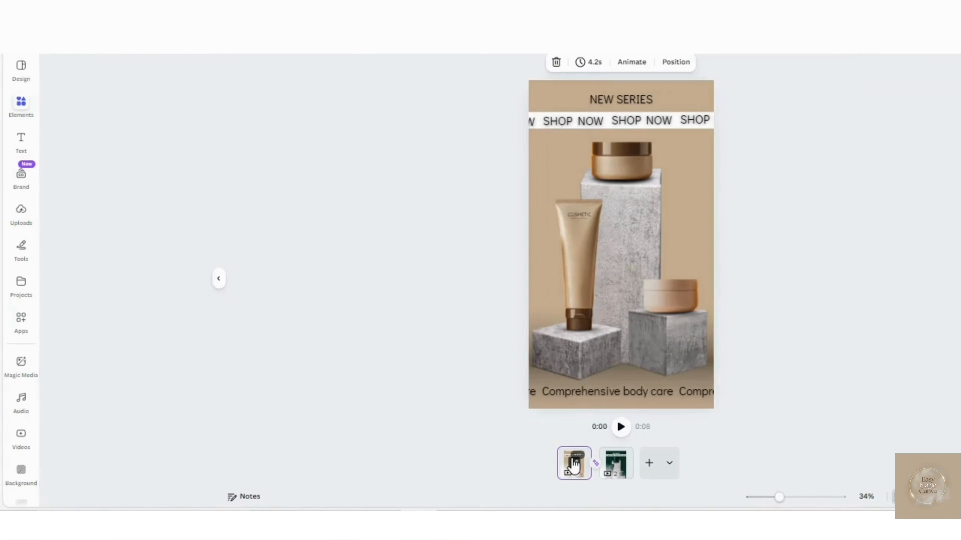
click(616, 392)
click(492, 63)
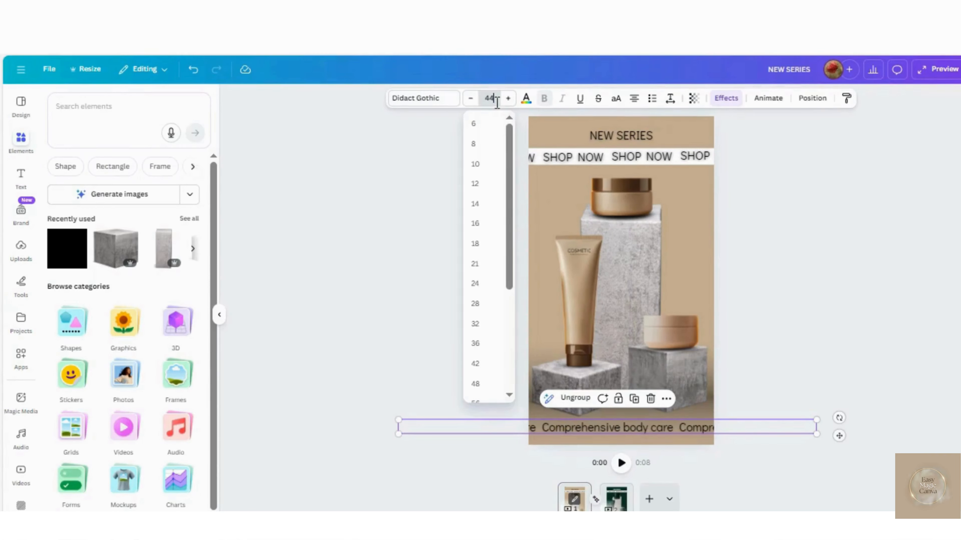
key(Return)
- Review the transition settings between the two pages and play the design in full-screen preview
click(596, 464)
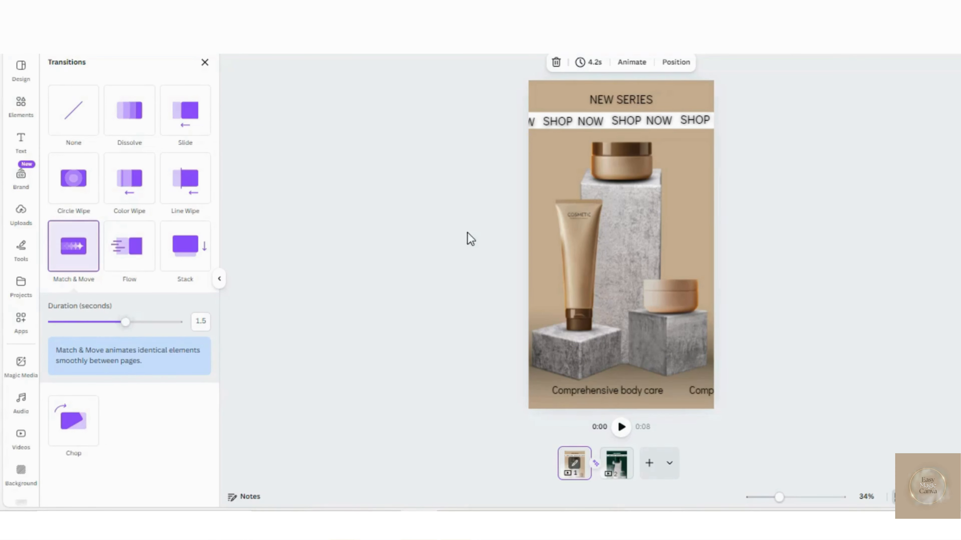
click(857, 70)
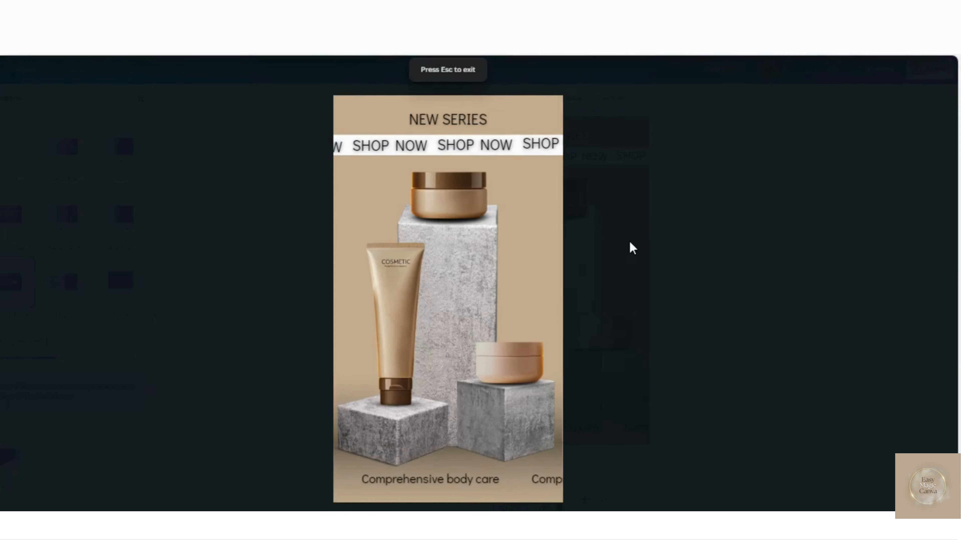